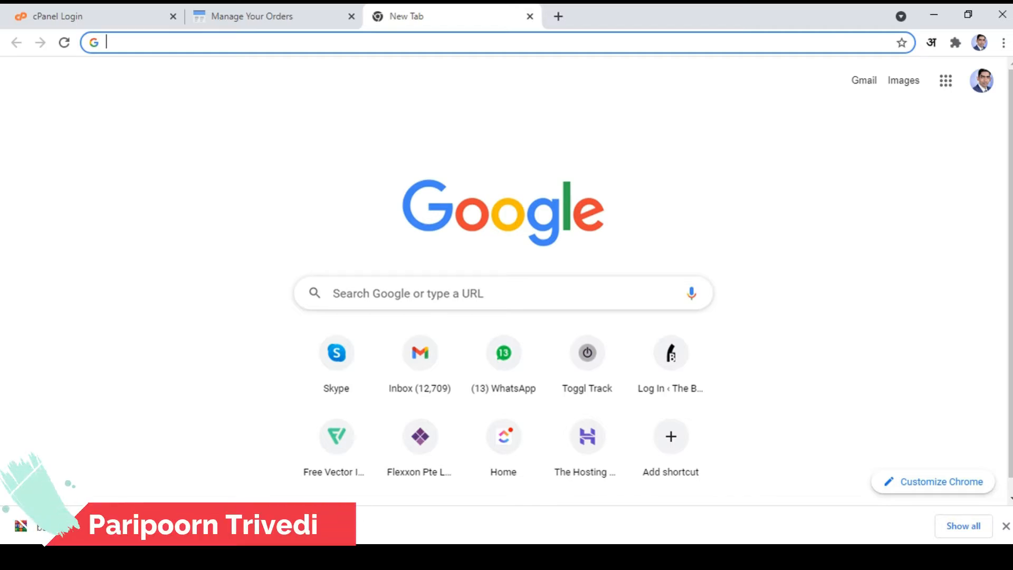
Step: Bring up the BigRock Manage Your Orders tab listing the account's domain registrations
left_click(265, 18)
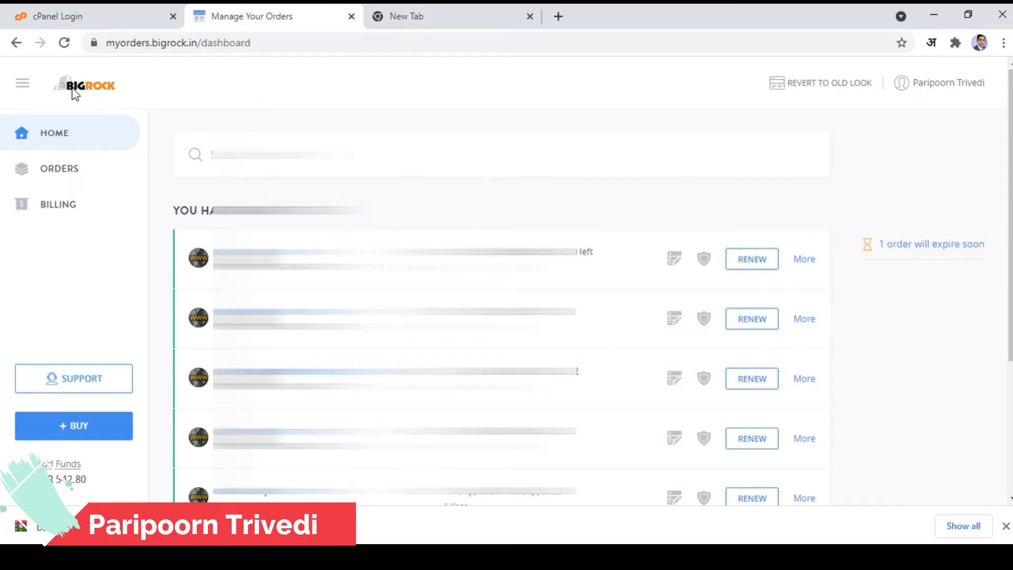
Step: Scroll the BigRock orders list and open the professorsaab.xyz domain order
scroll(502, 296, "down", 4)
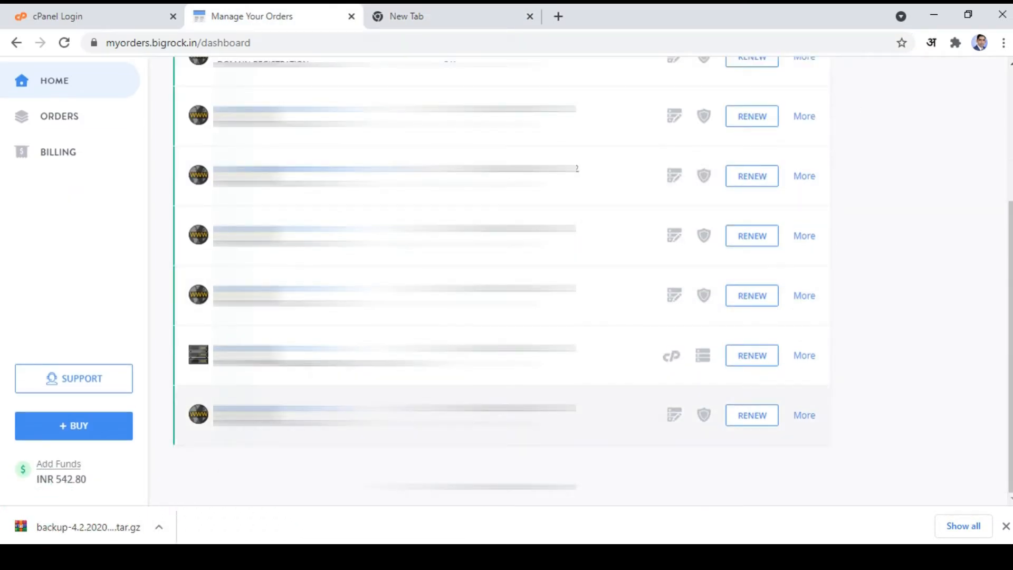
left_click(261, 415)
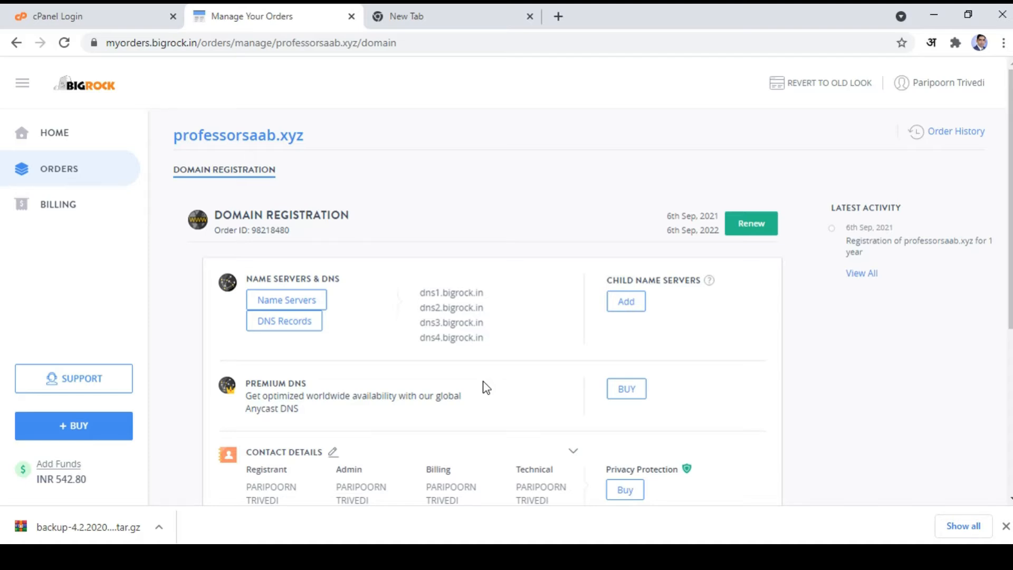
scroll(491, 396, "down", 5)
scroll(522, 445, "up", 3)
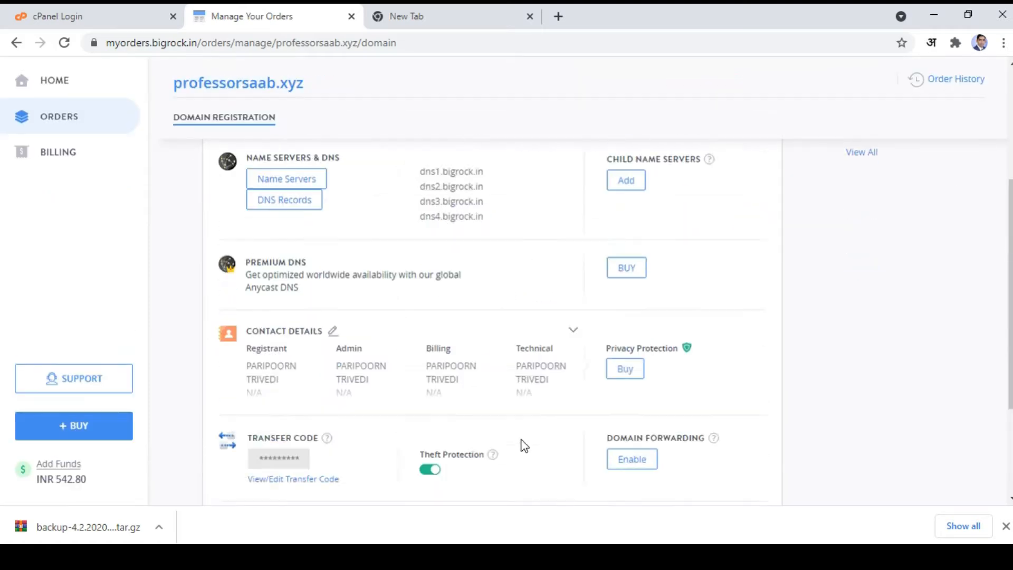
scroll(524, 446, "up", 3)
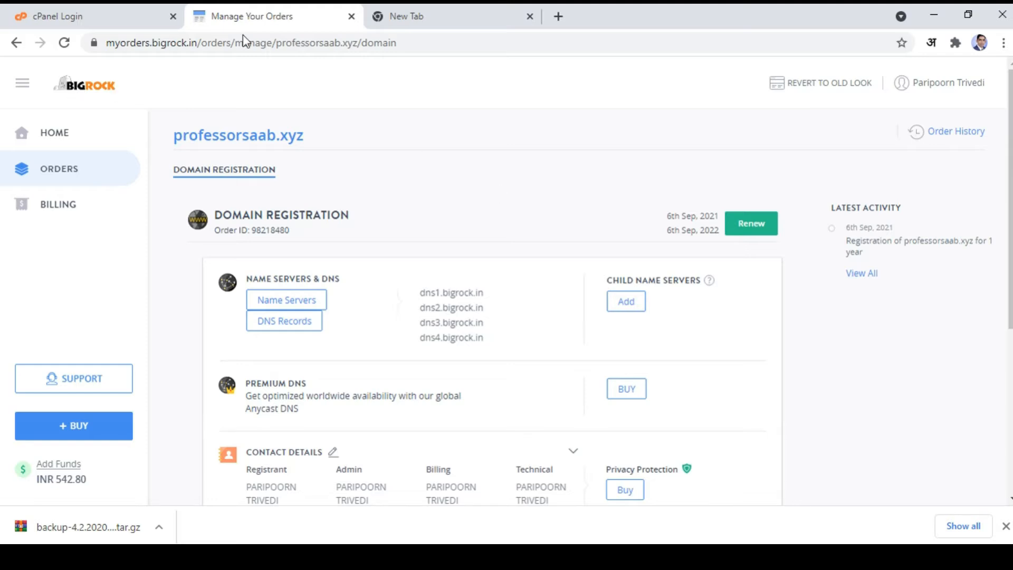
left_click(105, 12)
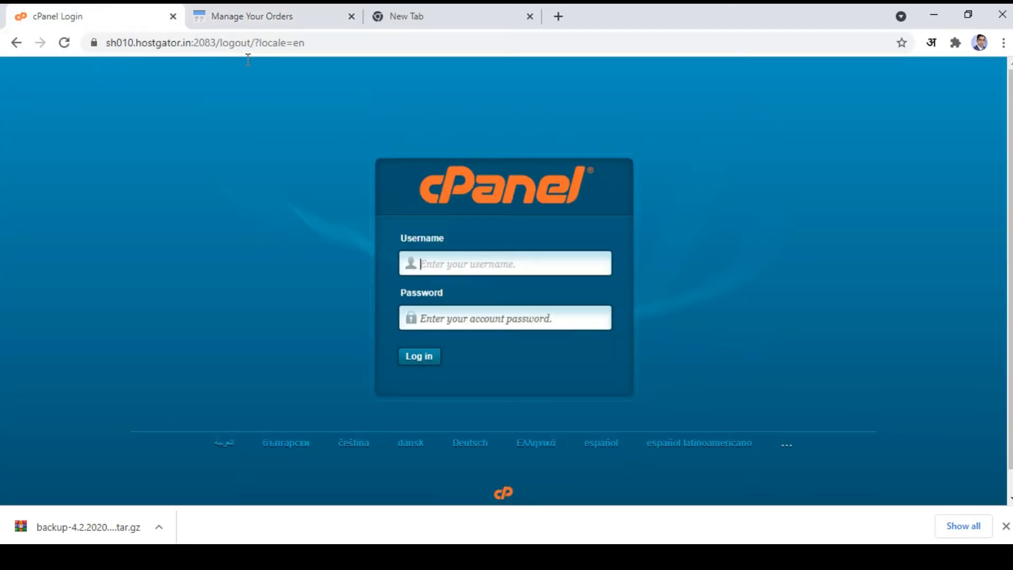
left_click(293, 13)
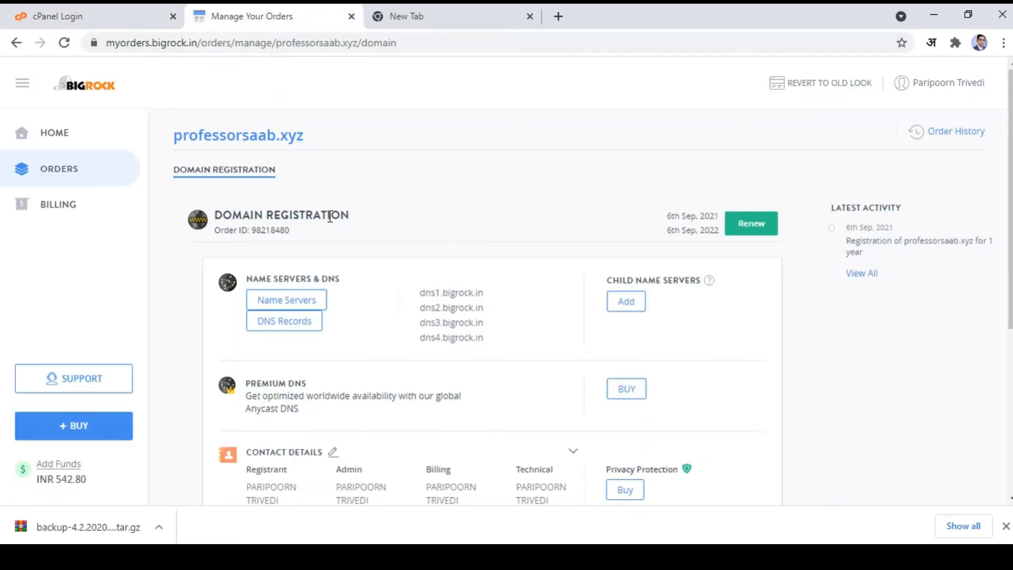
left_click(136, 25)
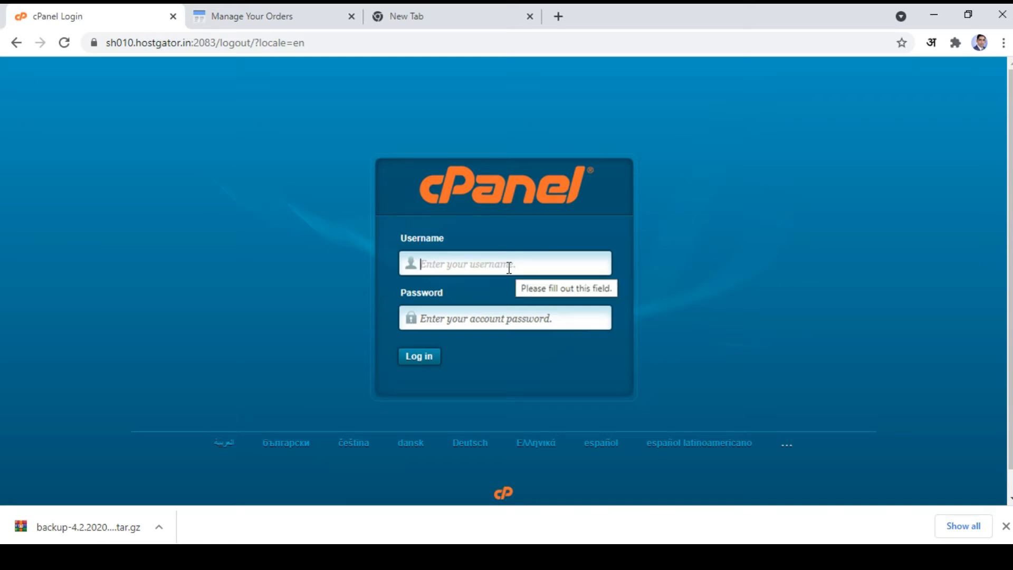
left_click(233, 15)
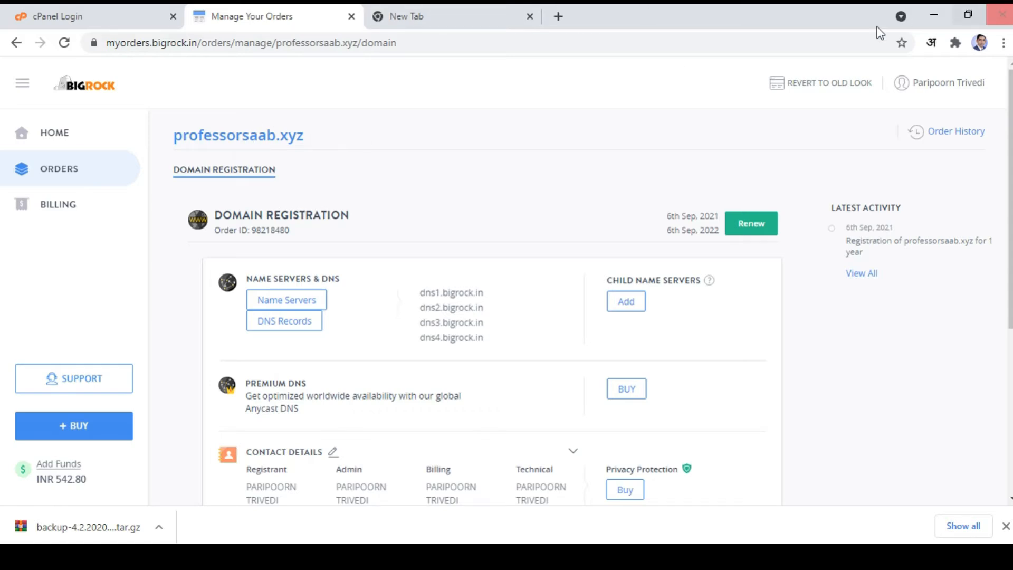
left_click_drag(379, 134, 145, 138)
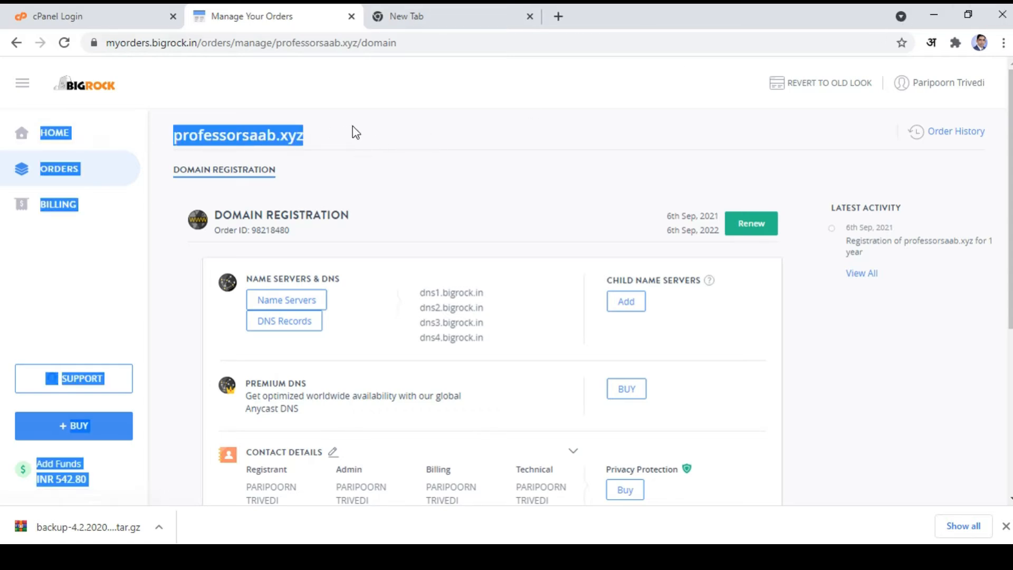
Step: Copy the domain name professorsaab.xyz from the BigRock management page
left_click(324, 145)
left_click_drag(305, 136, 174, 136)
left_click(173, 138)
double_click(176, 140)
key("ctrl+c")
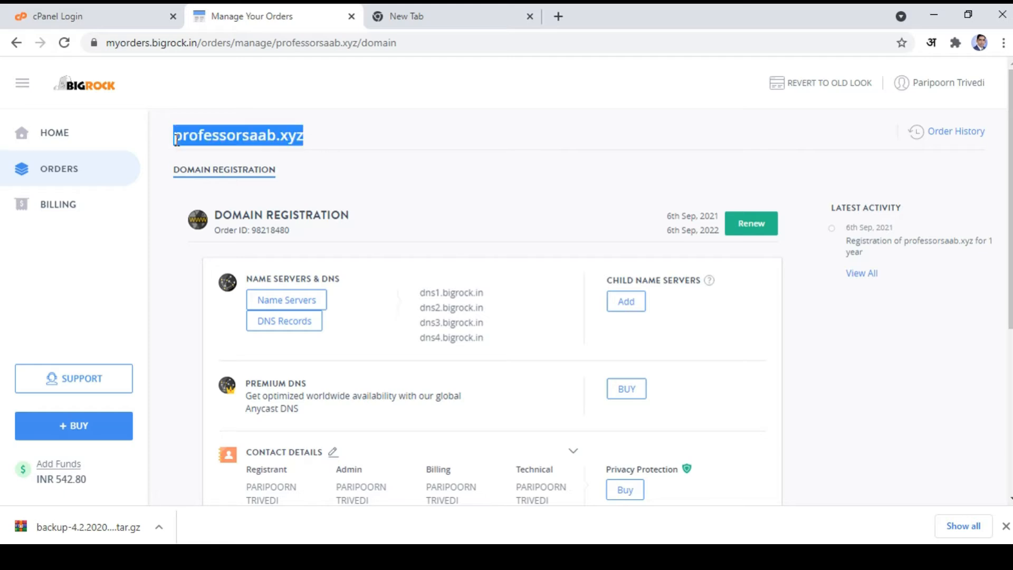
Step: Load professorsaab.xyz in the new tab, get DNS_PROBE_FINISHED_NXDOMAIN, and return to BigRock
left_click(489, 15)
key("ctrl+v")
key("Return")
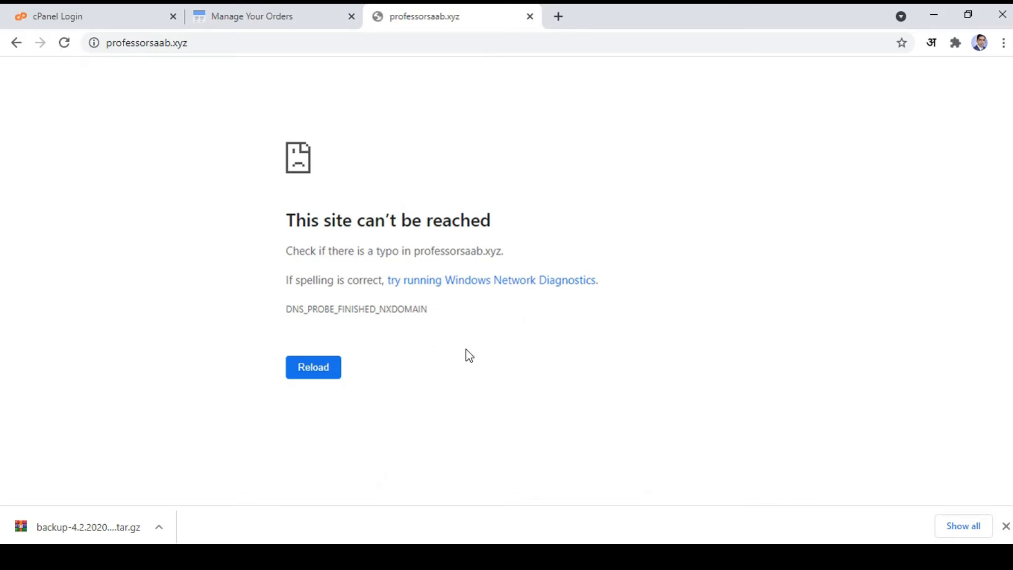
left_click(318, 10)
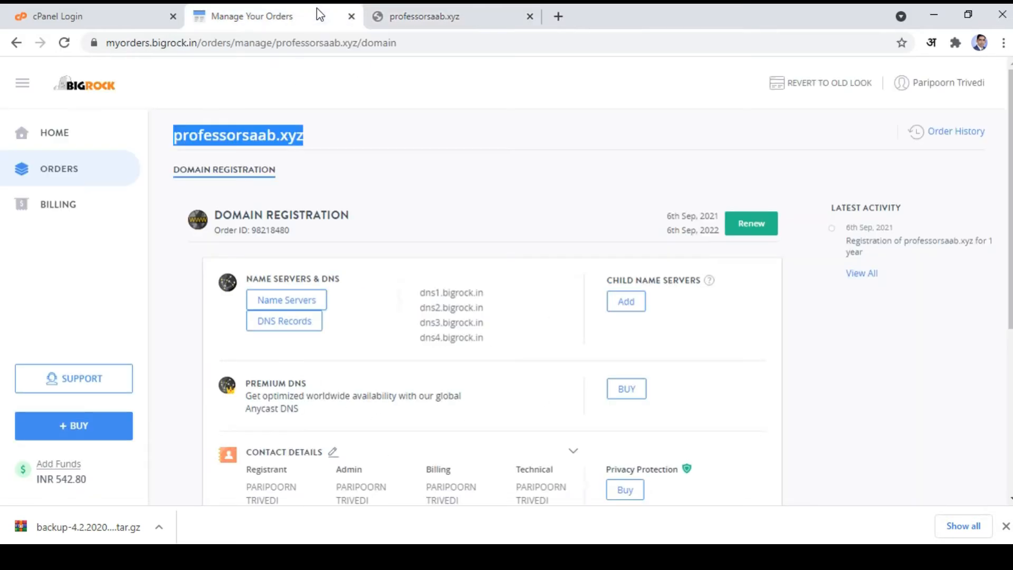
Step: Open professorsaab.xyz's Name Servers settings, showing the default dns1–dns4.bigrock.in servers
left_click(316, 301)
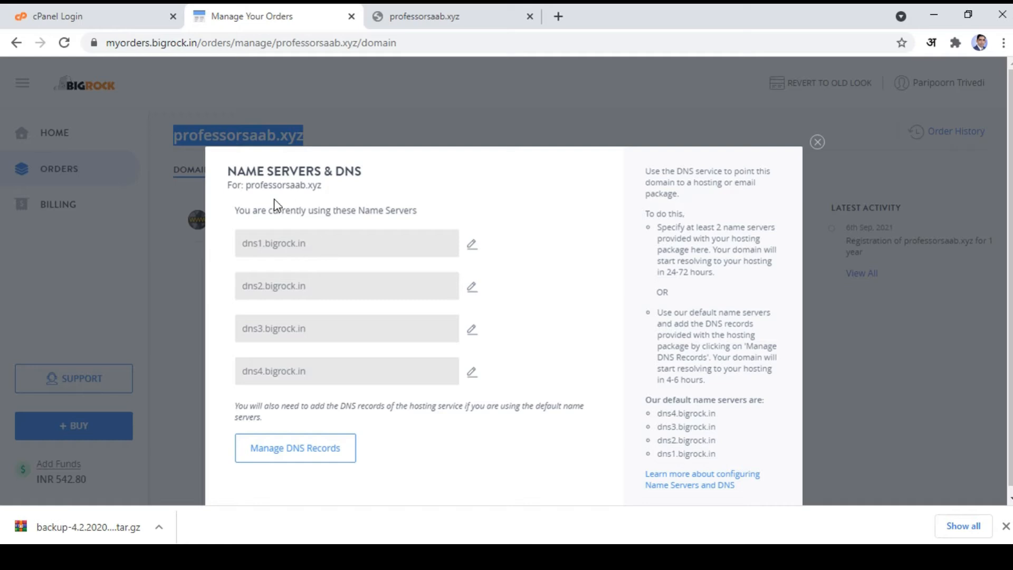
left_click_drag(249, 188, 323, 186)
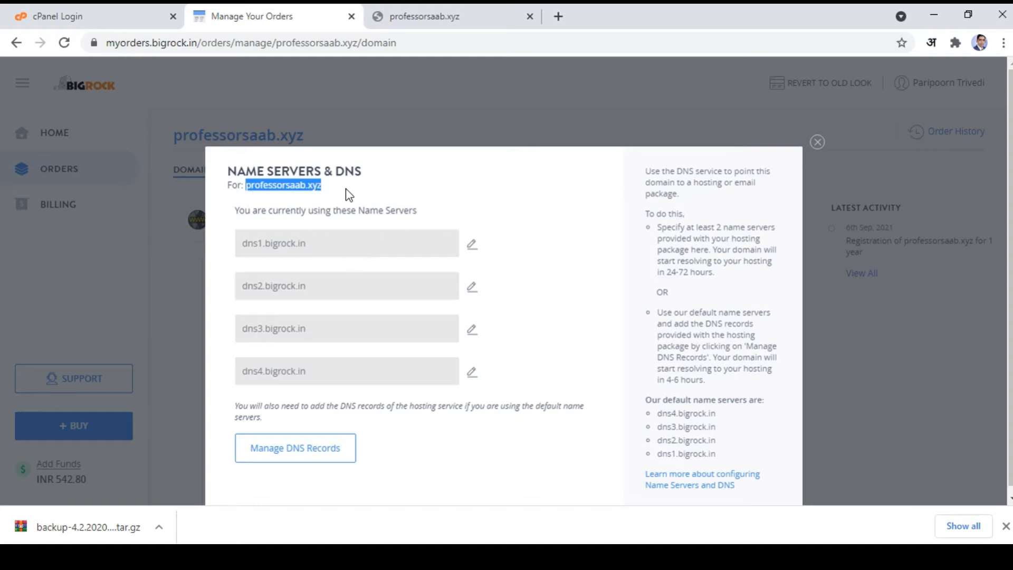
left_click(372, 193)
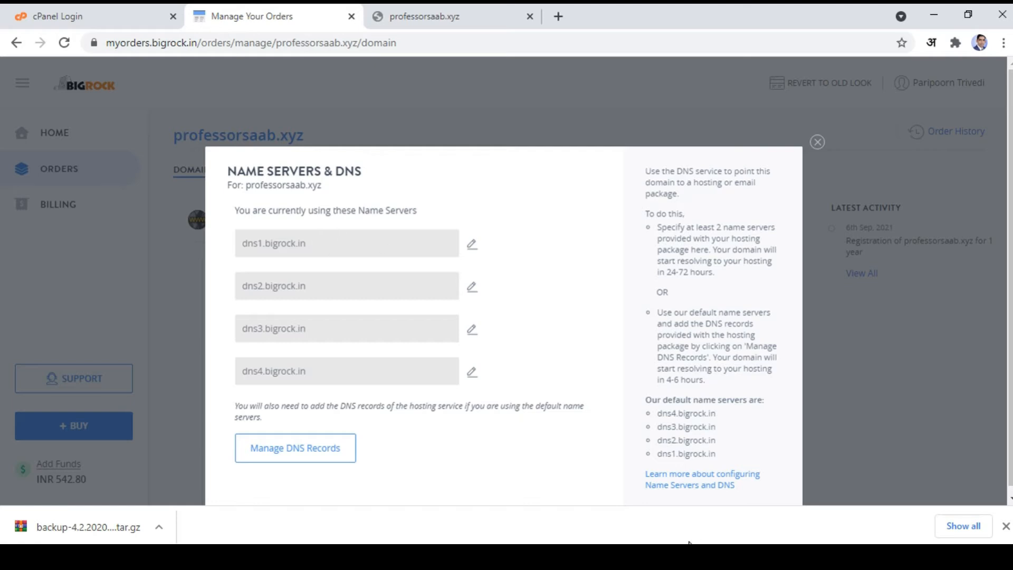
Step: Copy the first HostGator name server line from the HostGator notes in Notepad
mouse_move(661, 557)
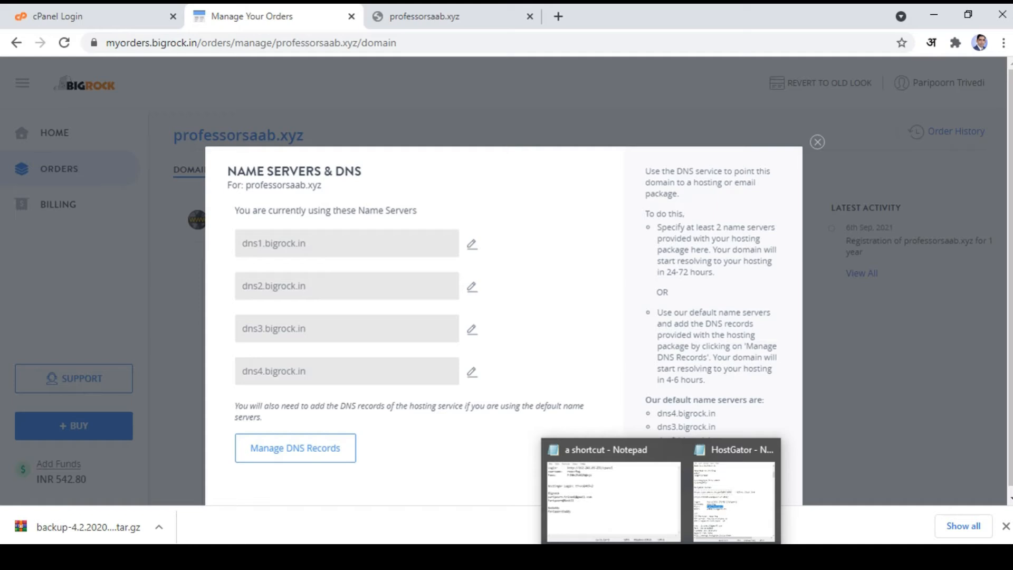
left_click(718, 504)
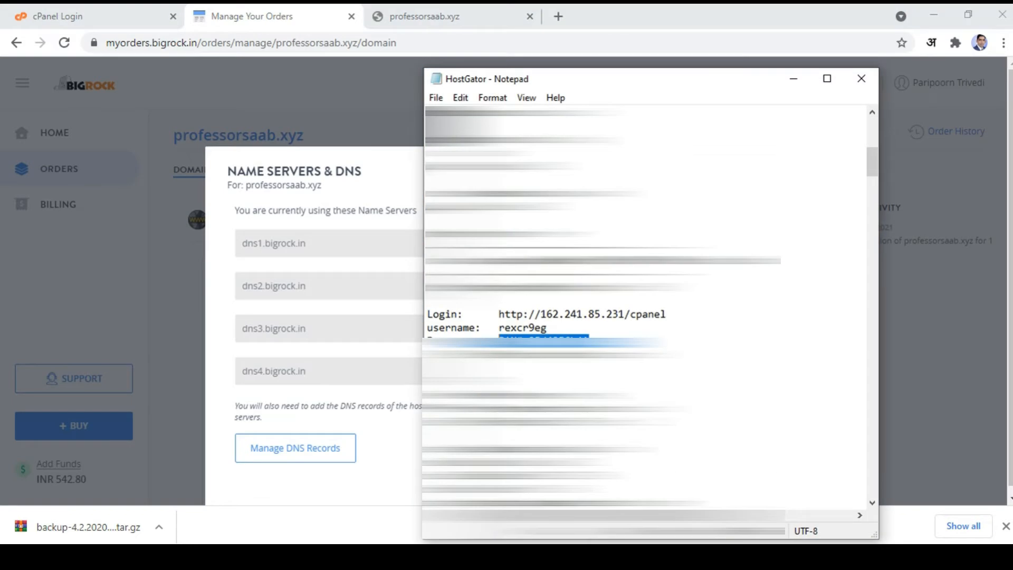
left_click(794, 79)
mouse_move(661, 557)
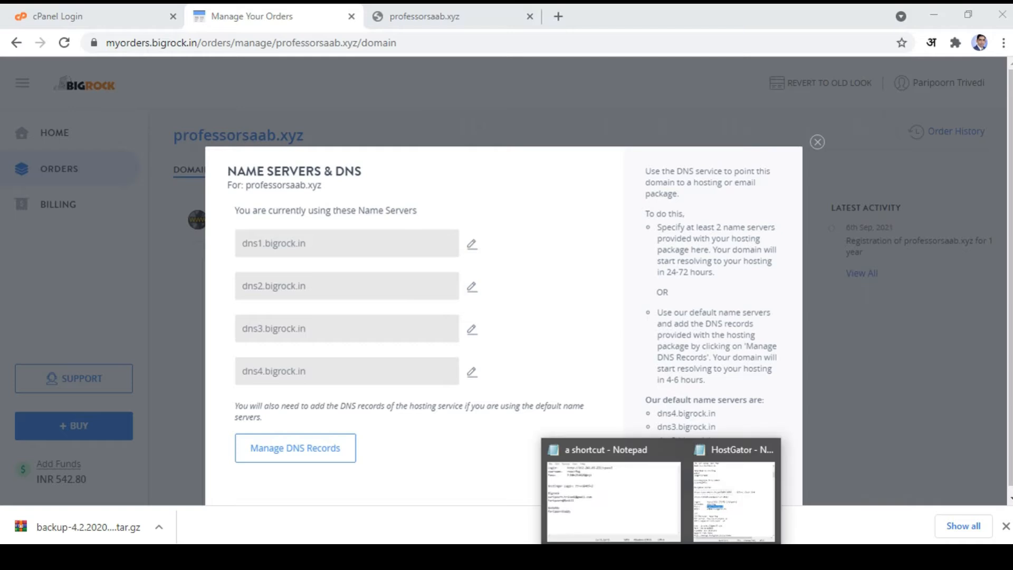
left_click(734, 502)
scroll(646, 306, "down", 5)
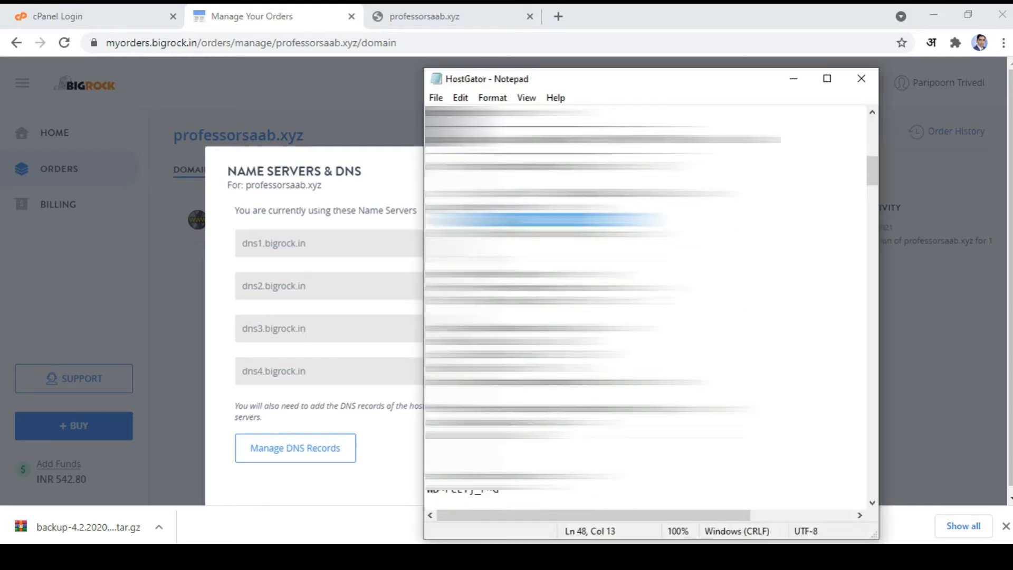
scroll(647, 306, "down", 5)
scroll(646, 307, "up", 8)
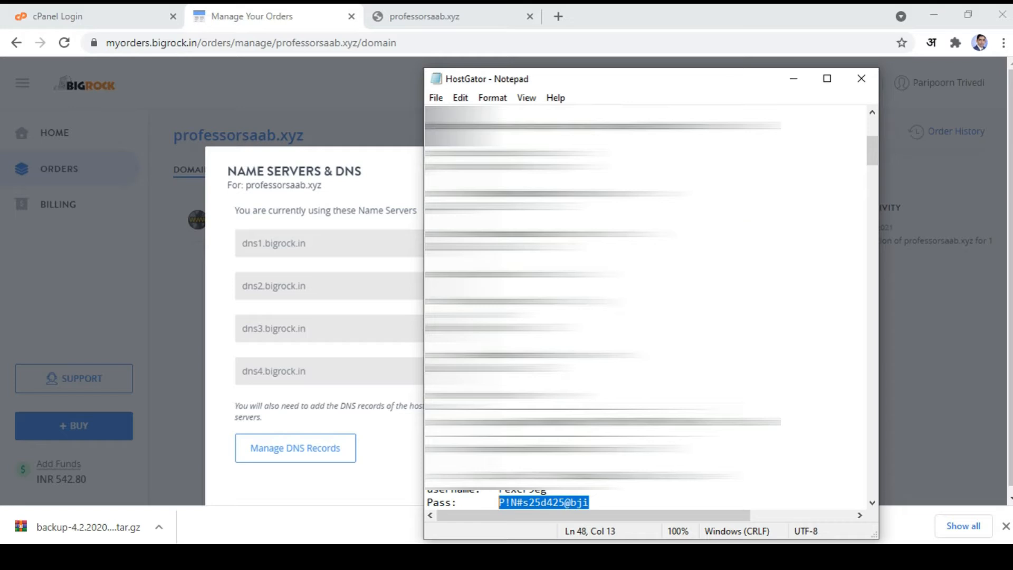
scroll(646, 306, "down", 3)
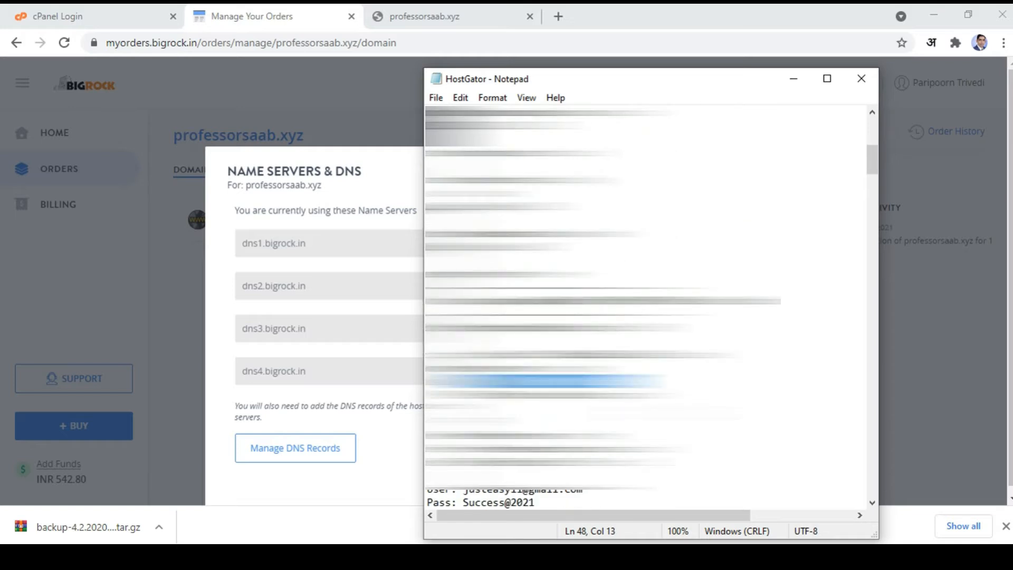
scroll(647, 306, "up", 4)
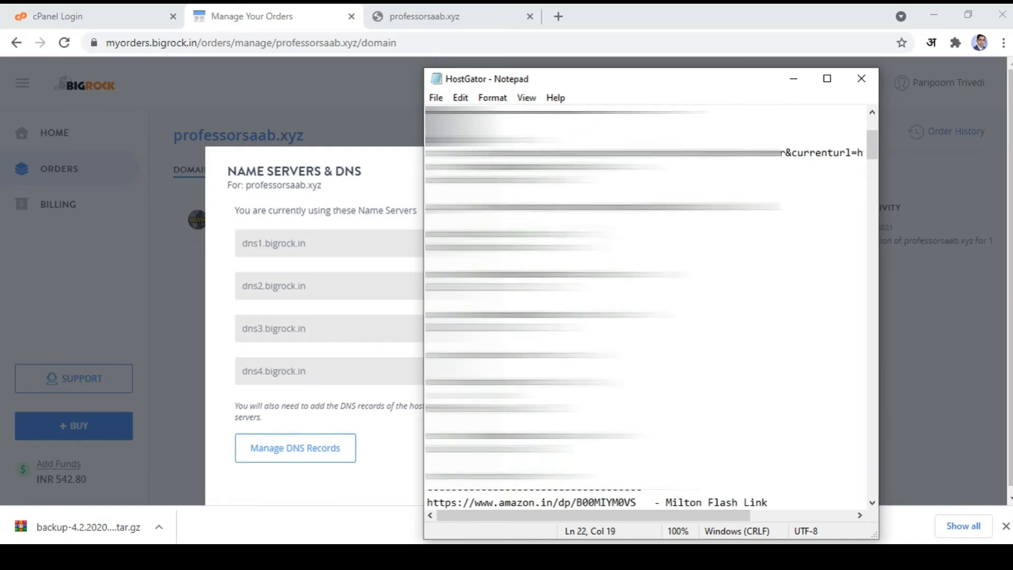
left_click_drag(605, 233, 411, 234)
left_click(397, 195)
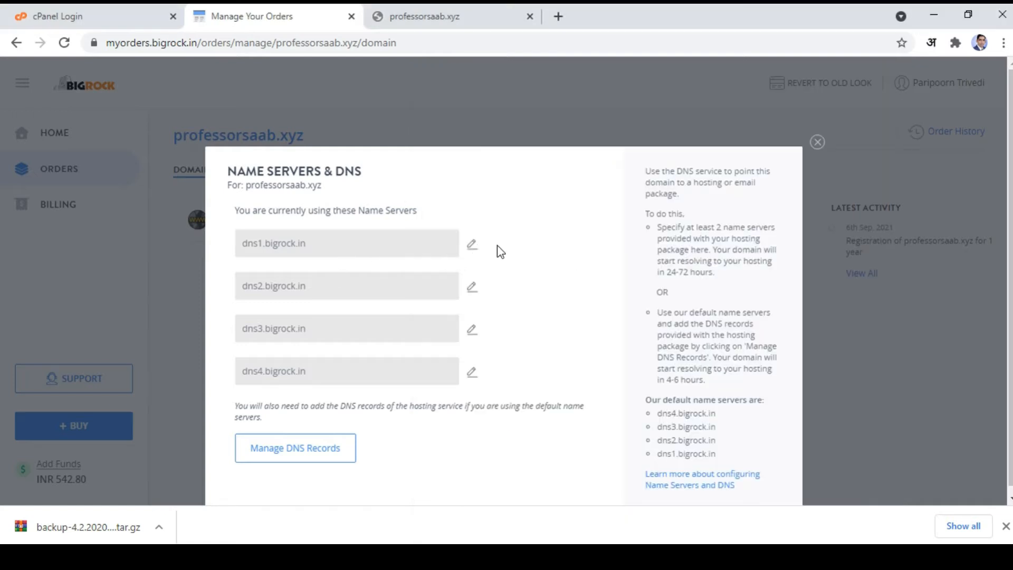
Step: Replace the first two name servers with sns19.hostgator.in and sns20.hostgator.in
left_click(472, 249)
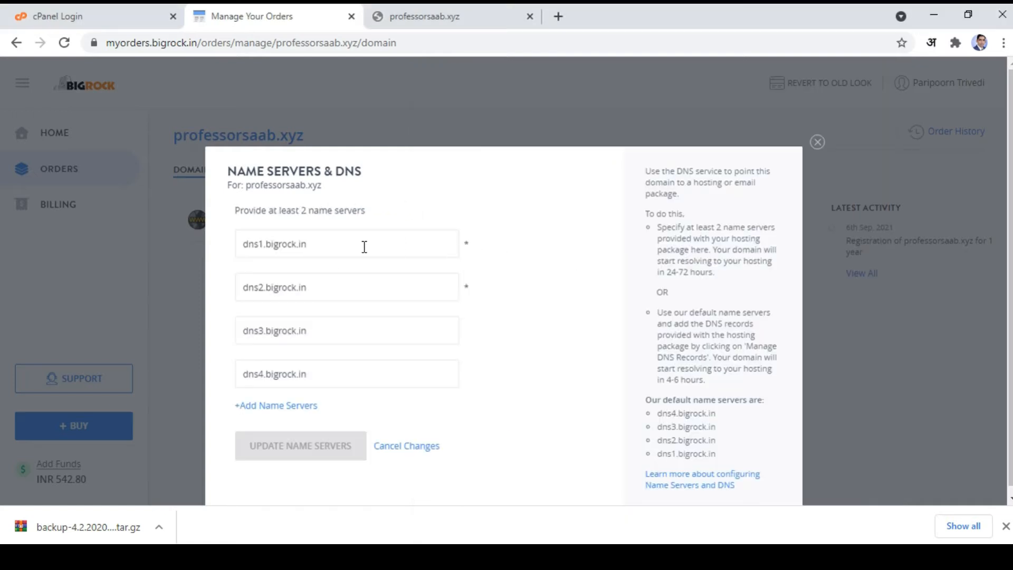
left_click_drag(365, 245, 236, 245)
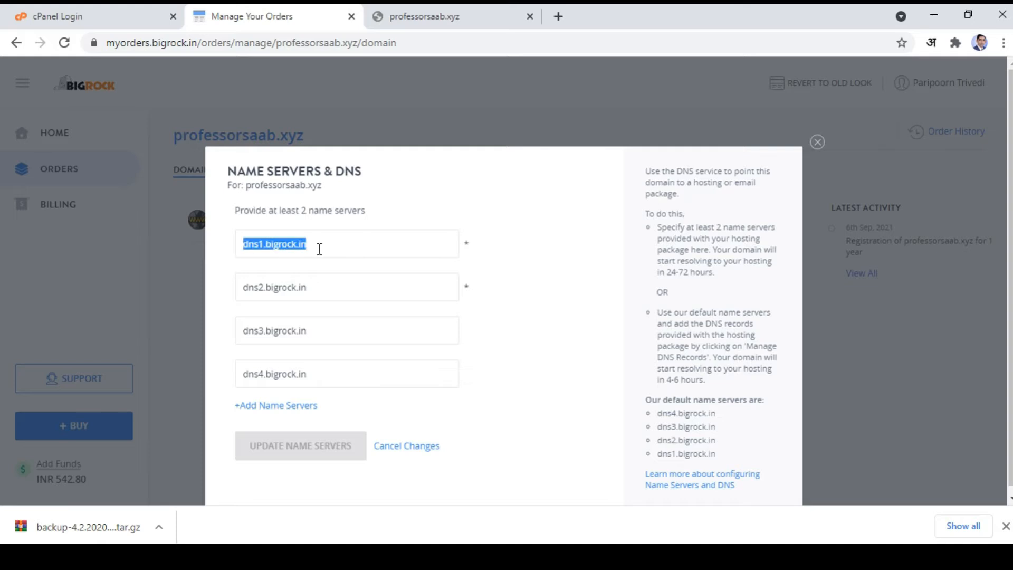
type("sns19.hostgator.in")
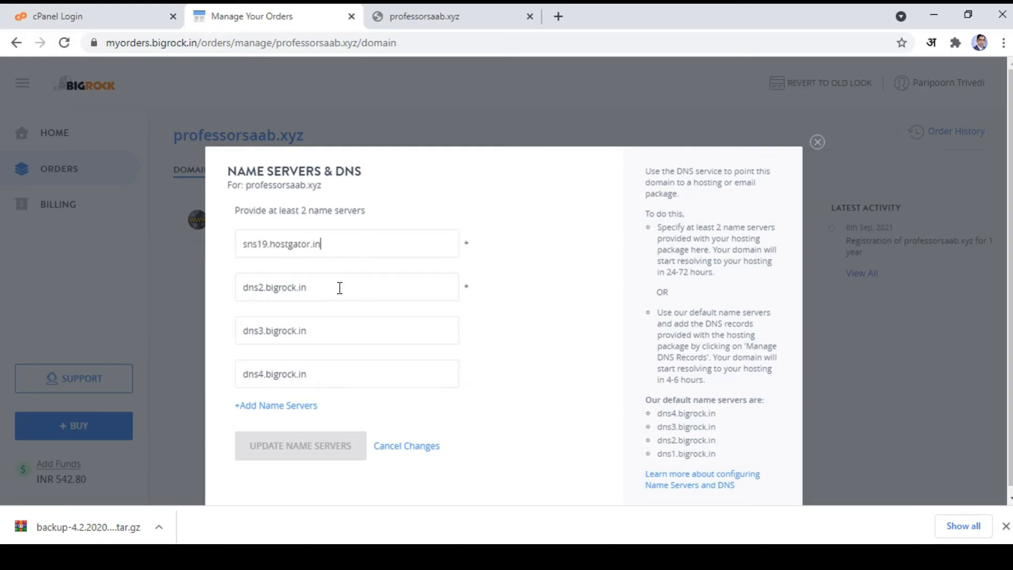
left_click(661, 556)
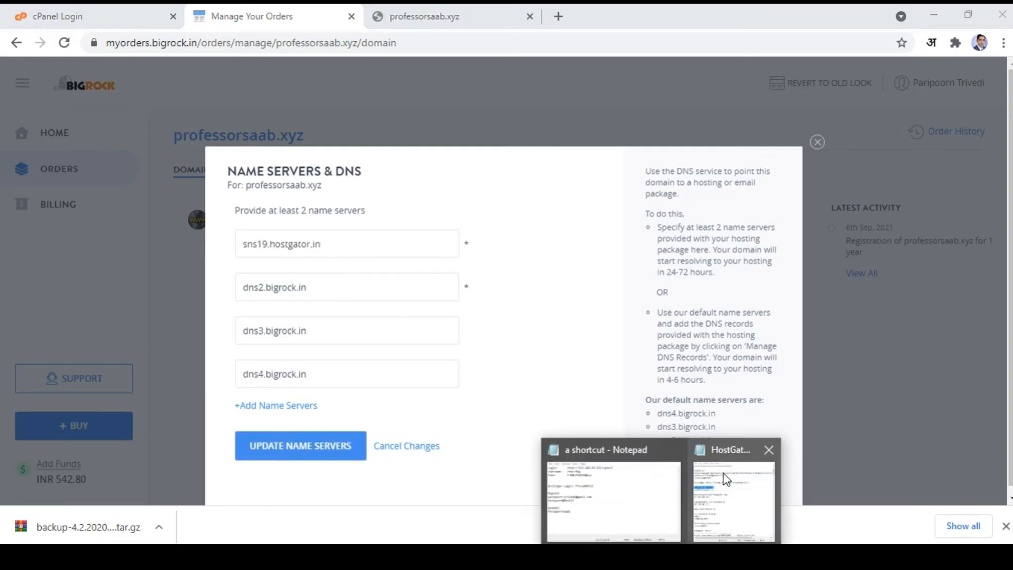
left_click(734, 499)
left_click_drag(609, 246, 416, 248)
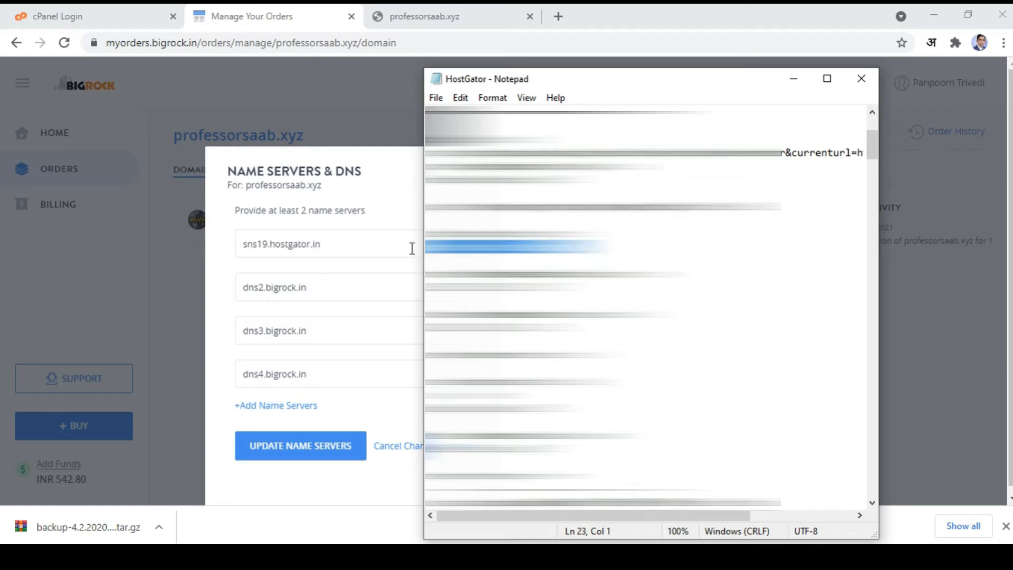
left_click(392, 168)
left_click(345, 292)
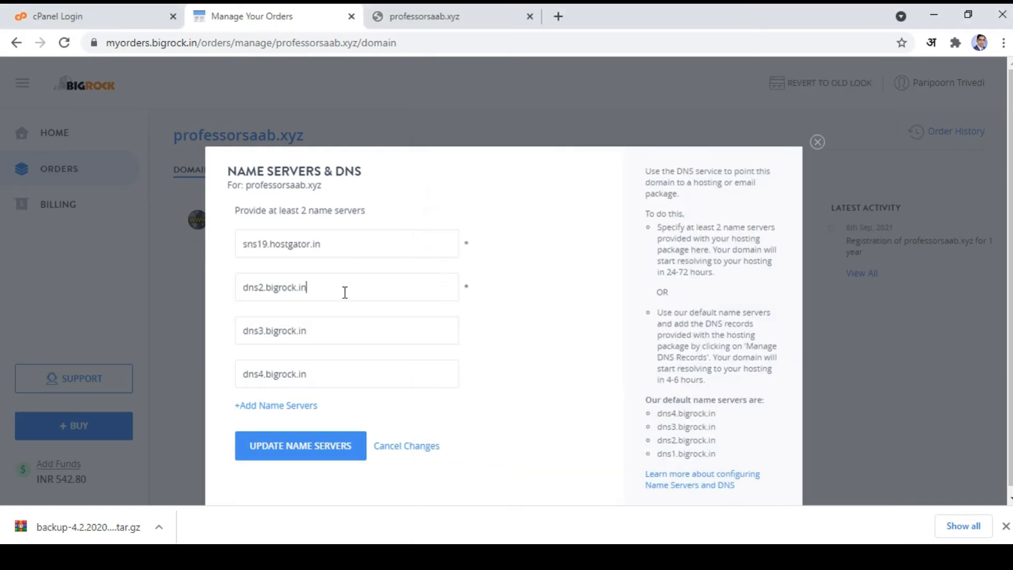
left_click_drag(346, 293, 238, 287)
type("sns20.hostgator.in")
Step: Clear the dns3 and dns4.bigrock.in fields and save the name server list
left_click_drag(340, 331, 237, 333)
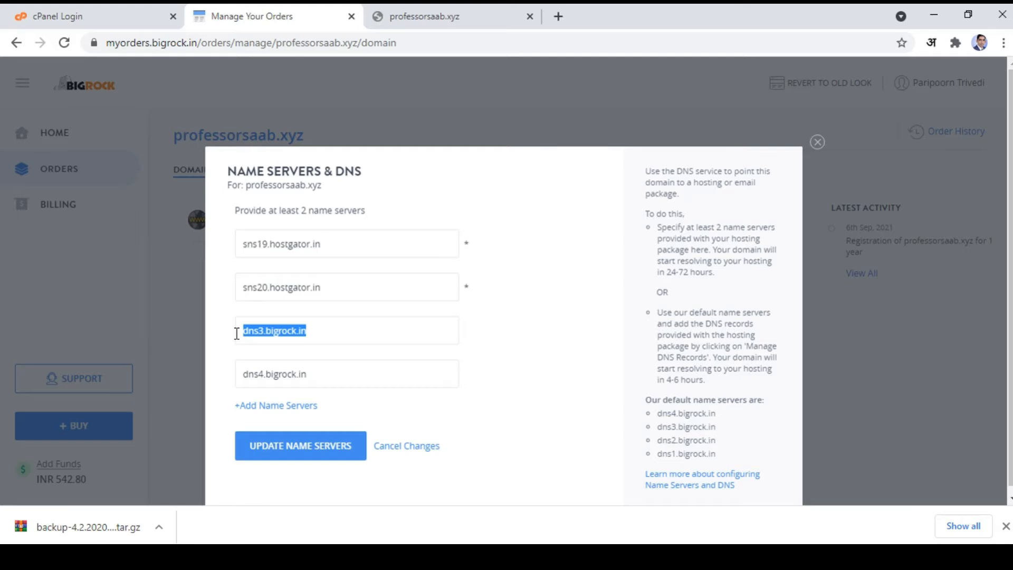
key("BackSpace")
left_click_drag(307, 374, 227, 376)
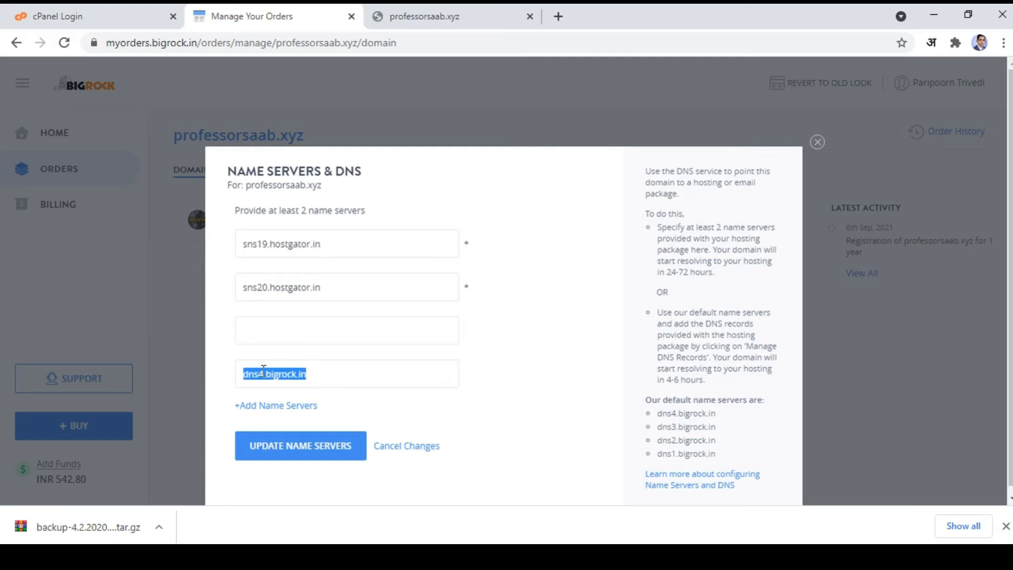
key("BackSpace")
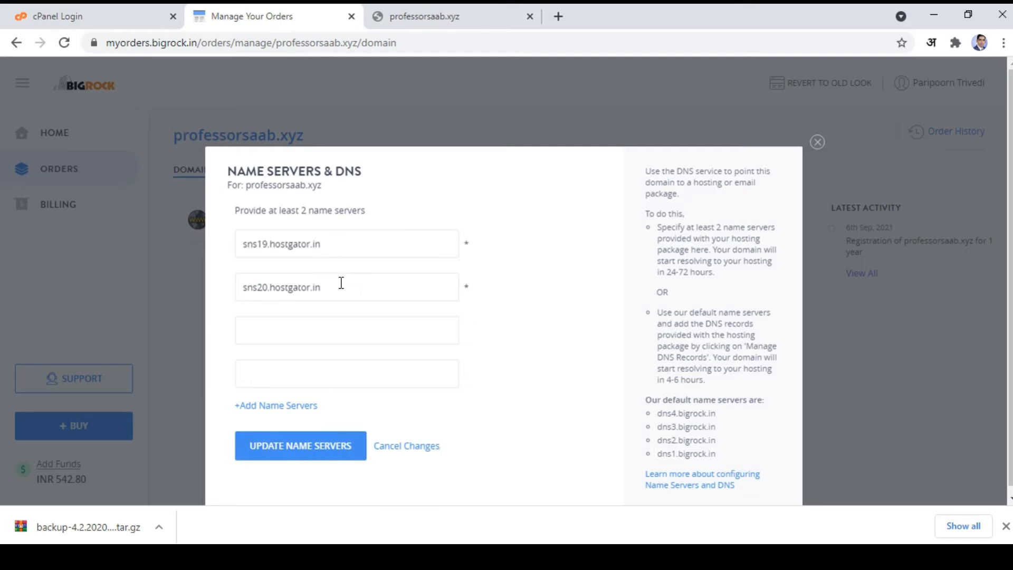
left_click(328, 452)
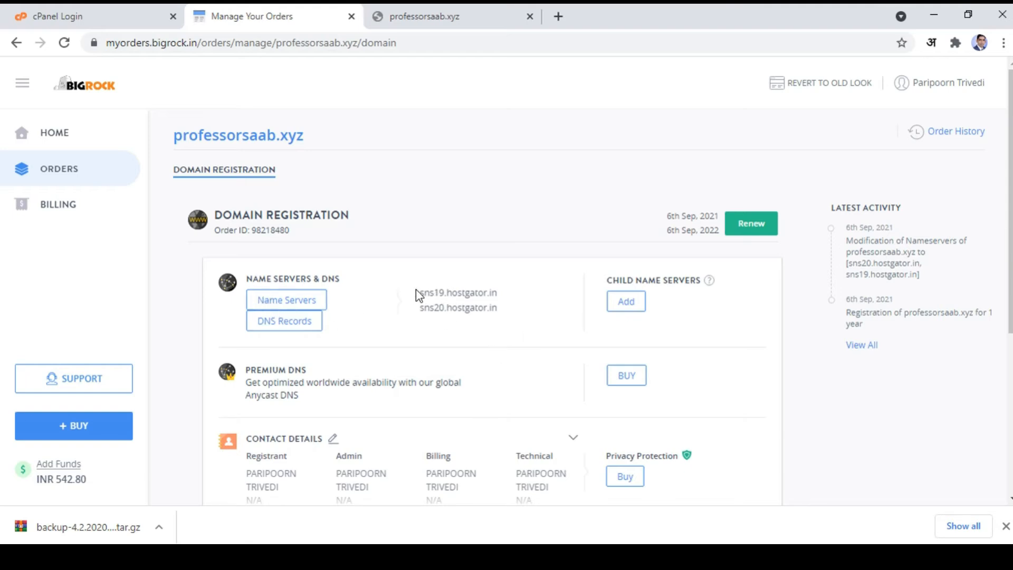
left_click_drag(417, 293, 502, 312)
left_click(502, 312)
left_click(441, 13)
left_click(252, 47)
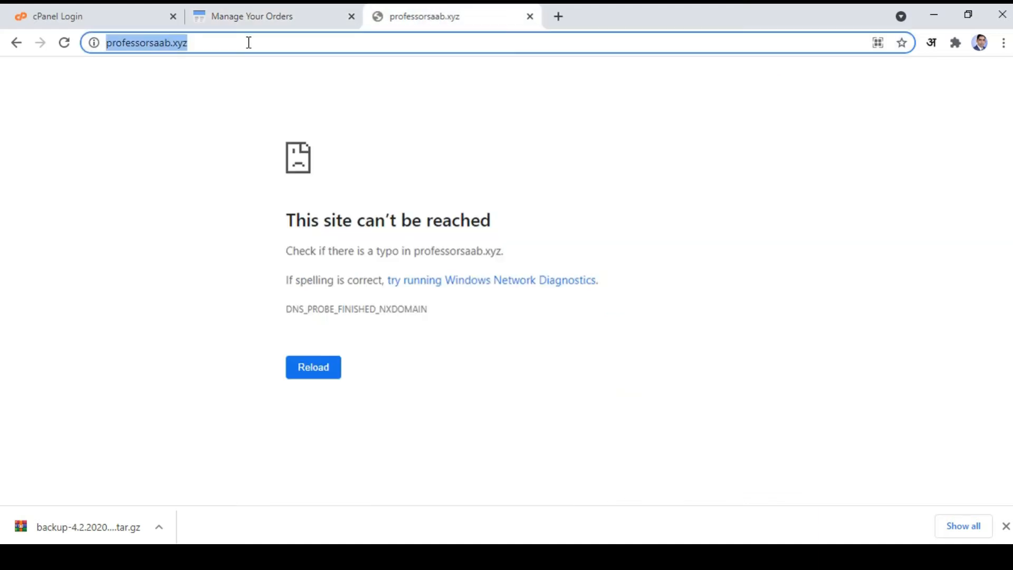
left_click(64, 43)
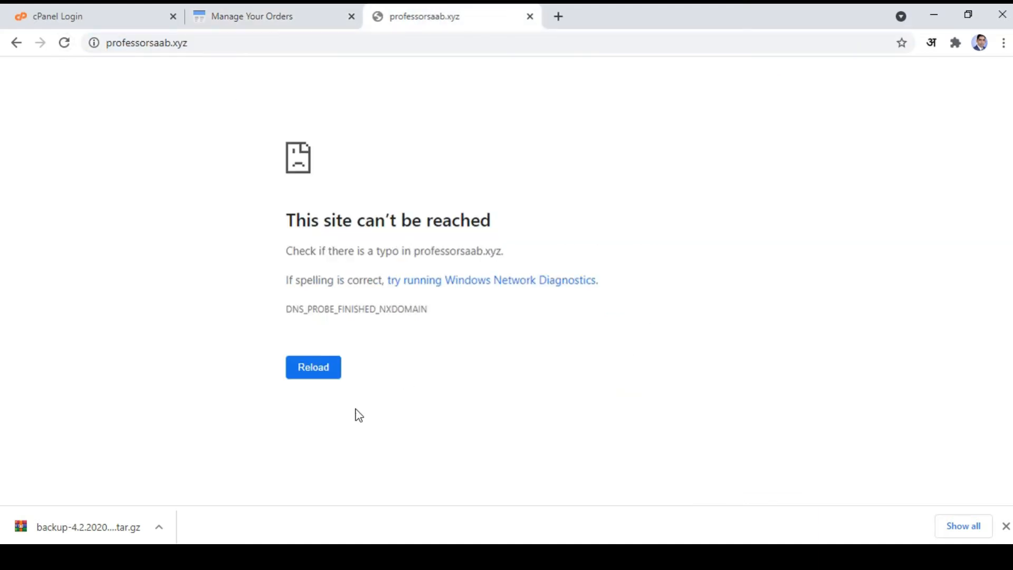
left_click(273, 15)
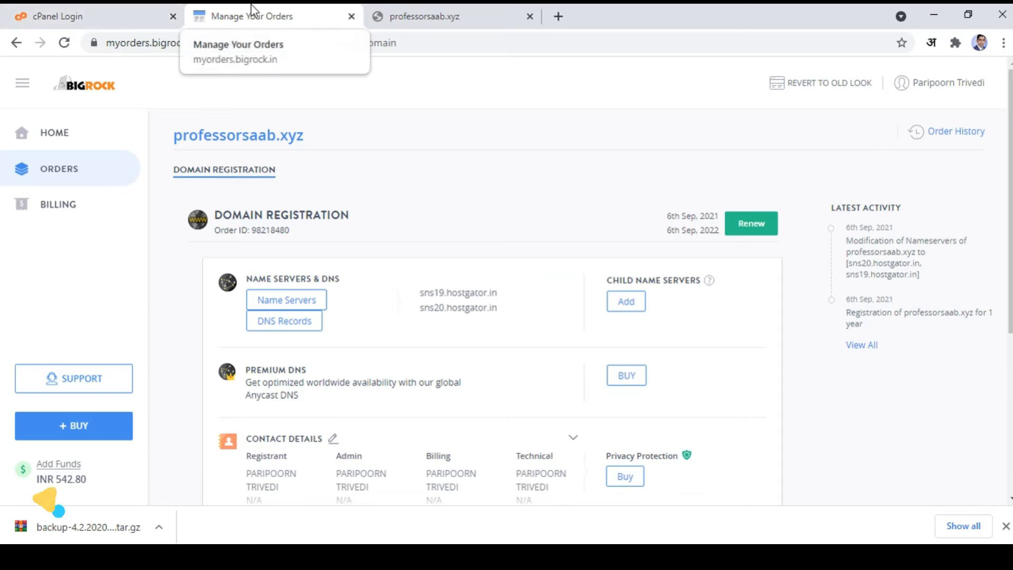
left_click(87, 17)
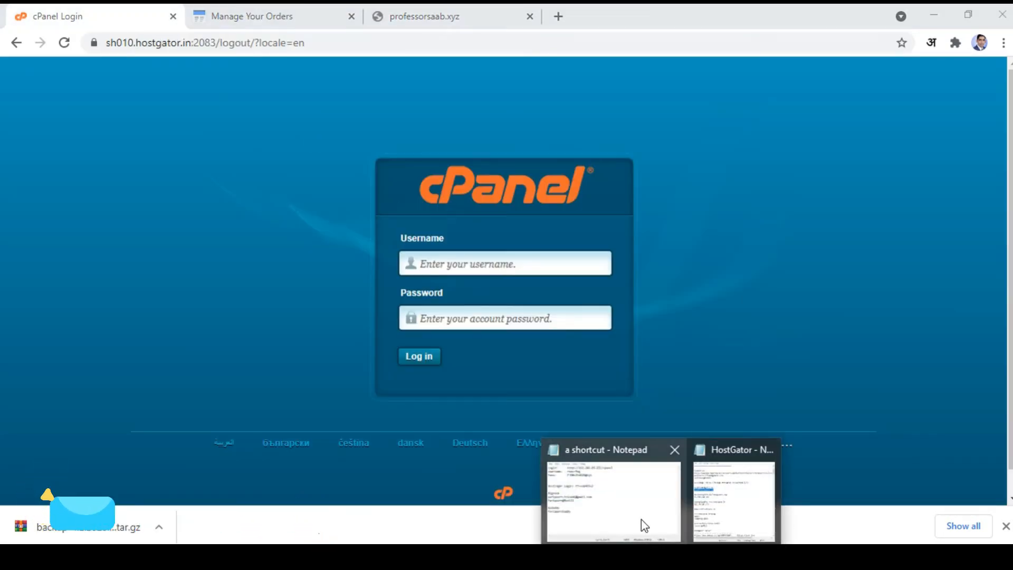
Step: Log in to cPanel with the password from the notes and the saved username
left_click(642, 523)
left_click_drag(695, 297, 572, 298)
left_click(460, 318)
key("ctrl+v")
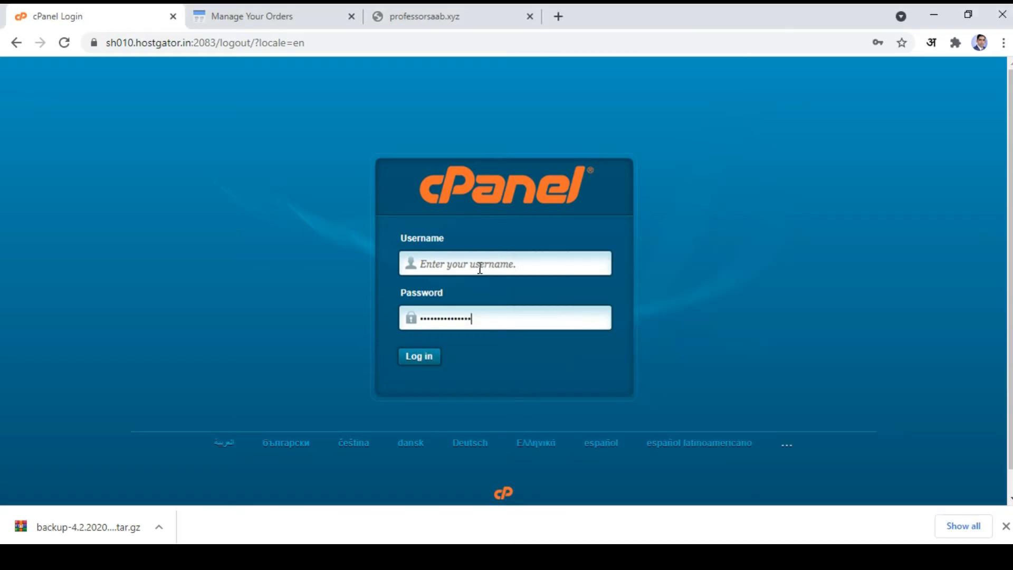
left_click(476, 265)
type("re")
left_click(456, 299)
left_click(427, 355)
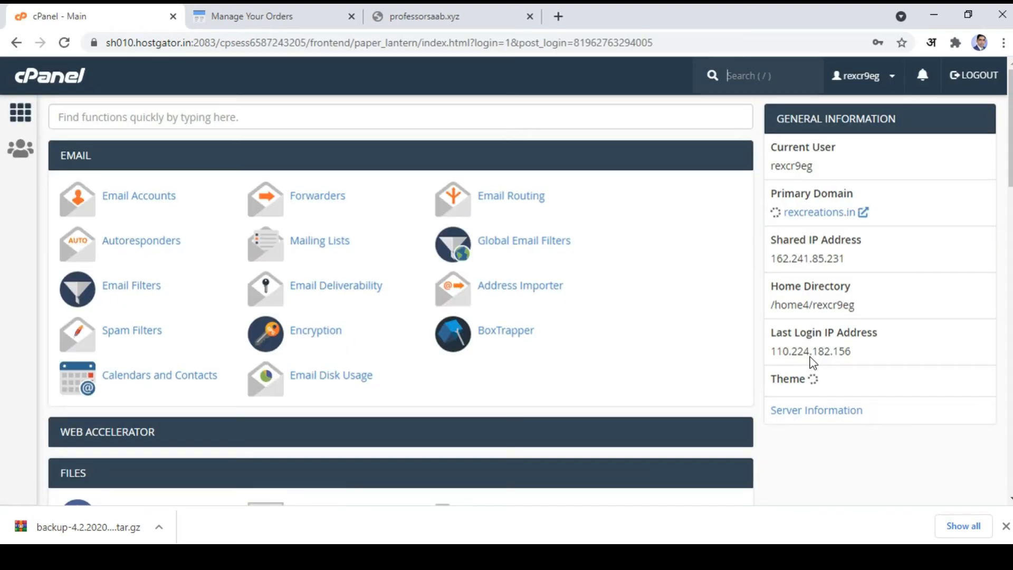
Step: Recheck the BigRock name servers, then open Addon Domains from cPanel's Domains section
left_click(309, 17)
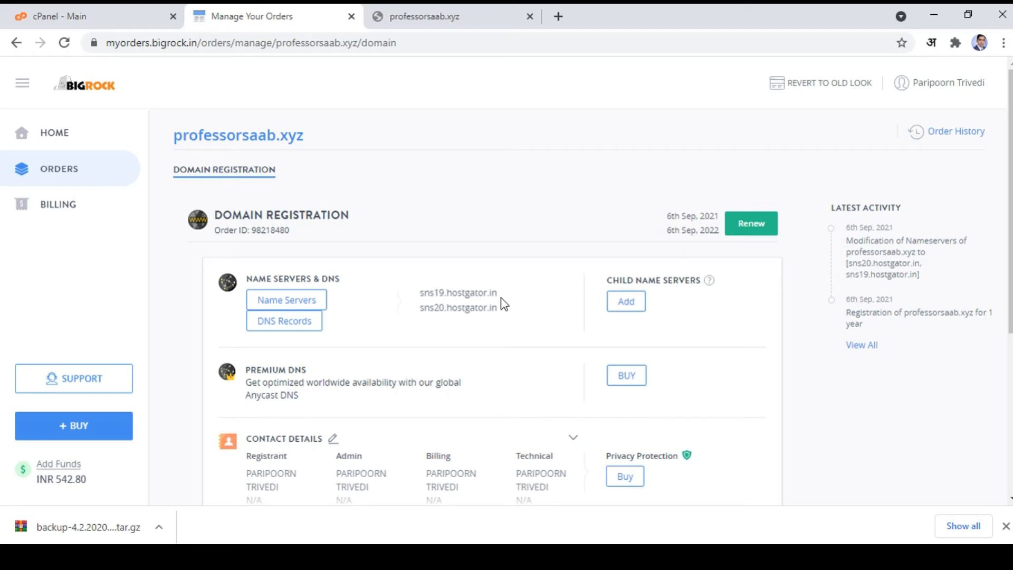
left_click(110, 17)
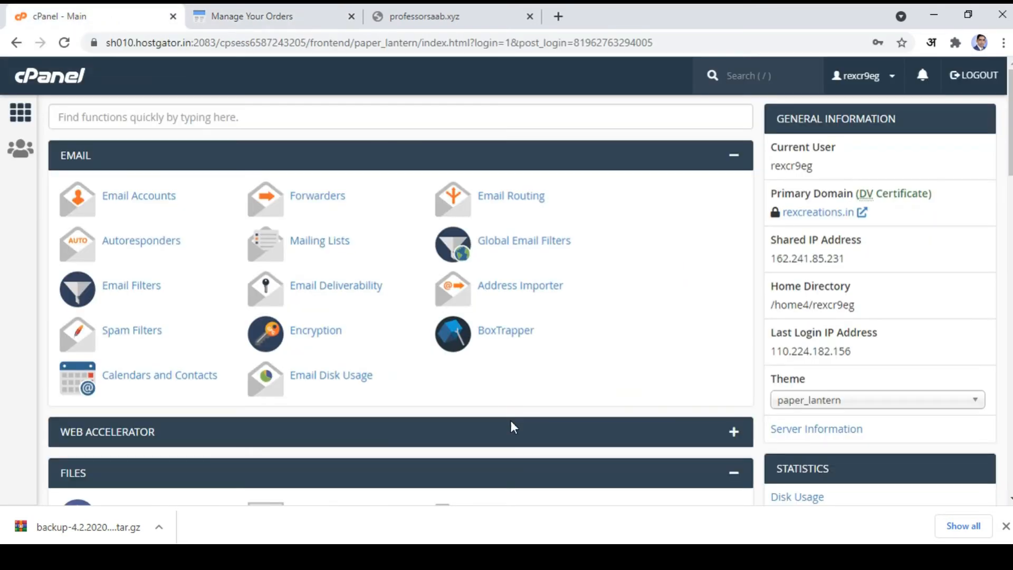
scroll(522, 420, "down", 4)
scroll(507, 410, "up", 5)
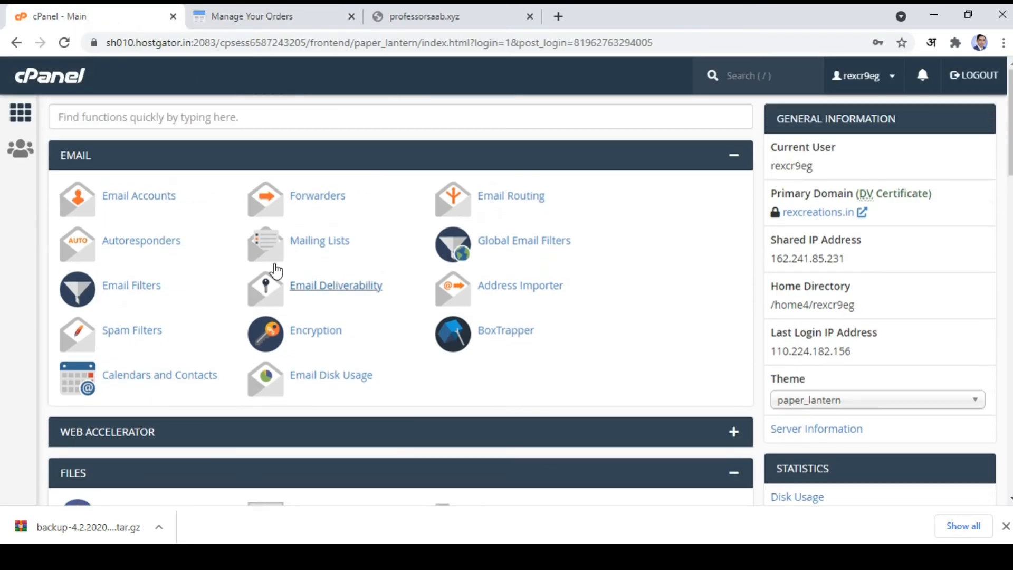
scroll(504, 401, "down", 4)
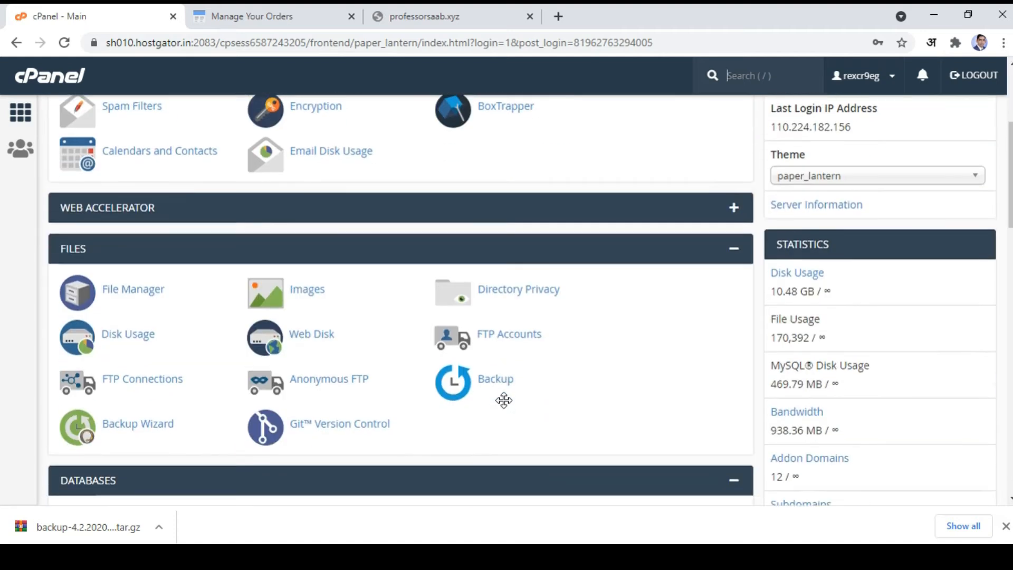
scroll(504, 401, "down", 8)
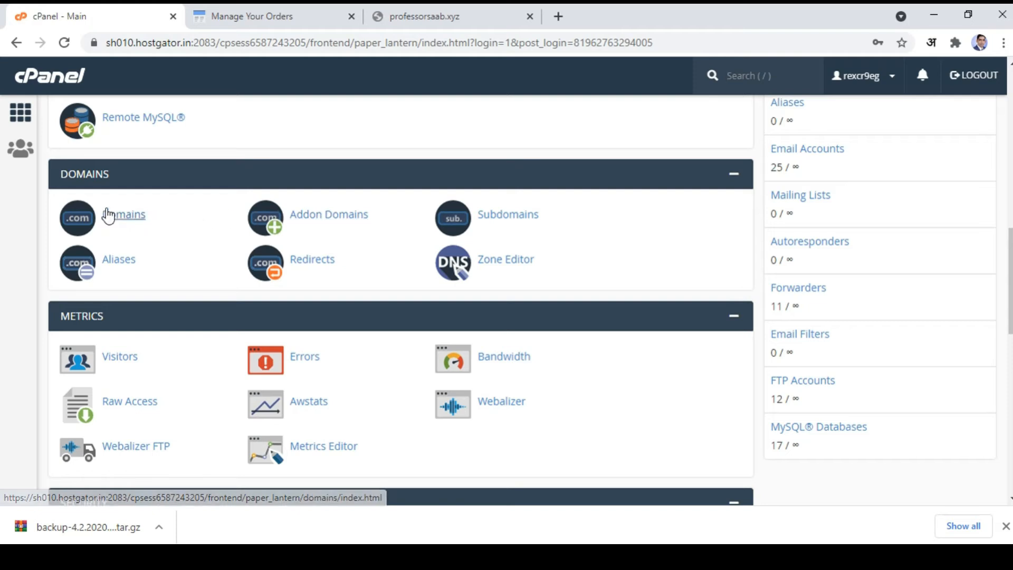
left_click(342, 217)
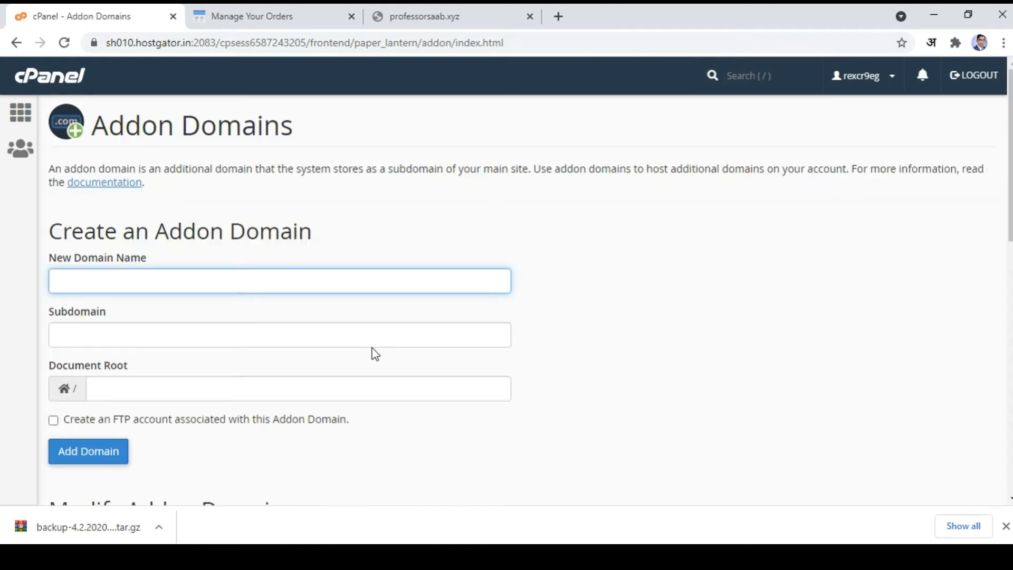
Step: Copy the full professorsaab.xyz address from the site tab's address bar
scroll(401, 402, "down", 7)
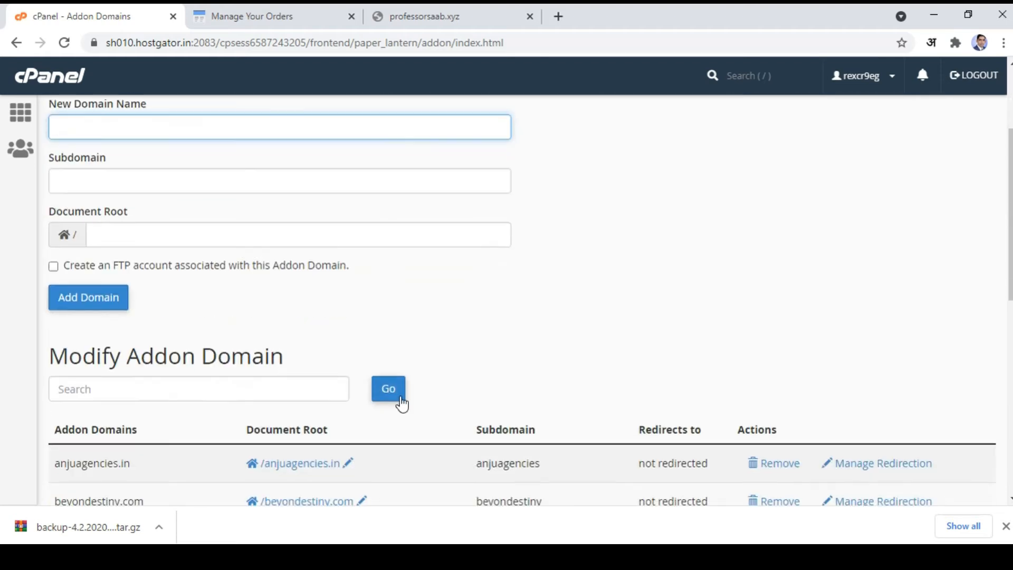
scroll(402, 404, "up", 7)
scroll(402, 403, "down", 10)
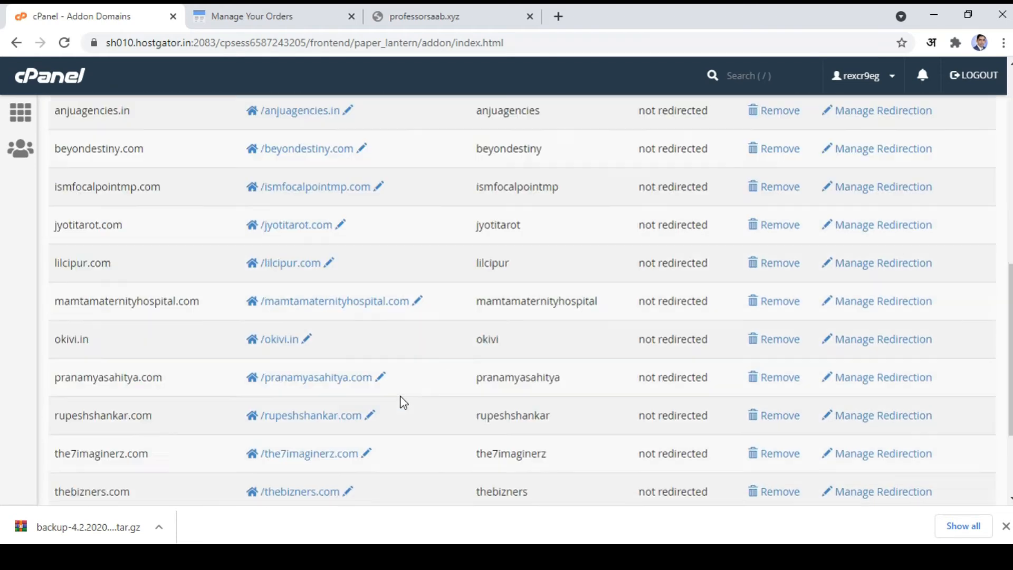
scroll(402, 403, "up", 10)
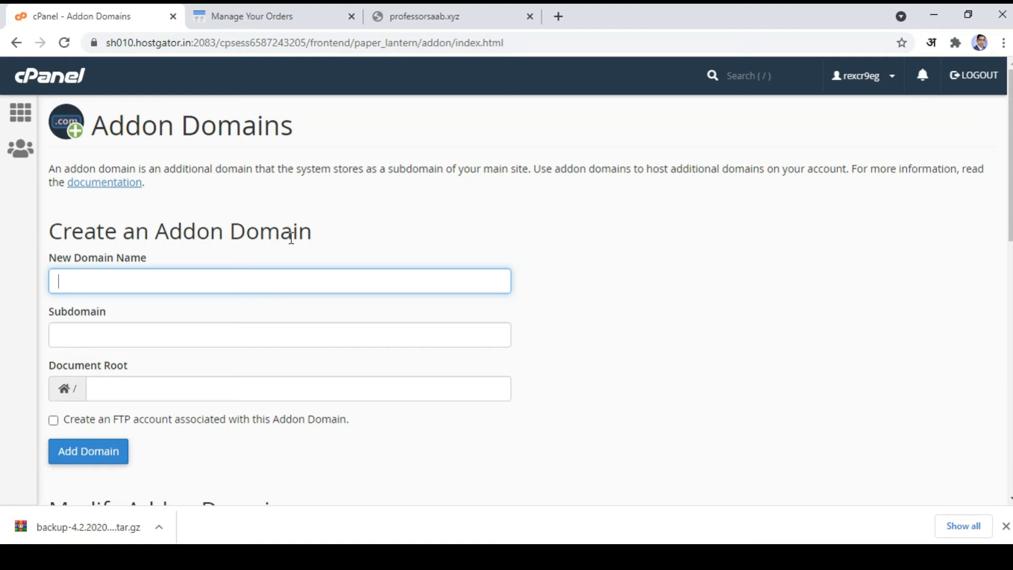
left_click(417, 15)
left_click(215, 42)
double_click(216, 44)
left_click(217, 44)
left_click_drag(217, 44, 3, 41)
key("ctrl+c")
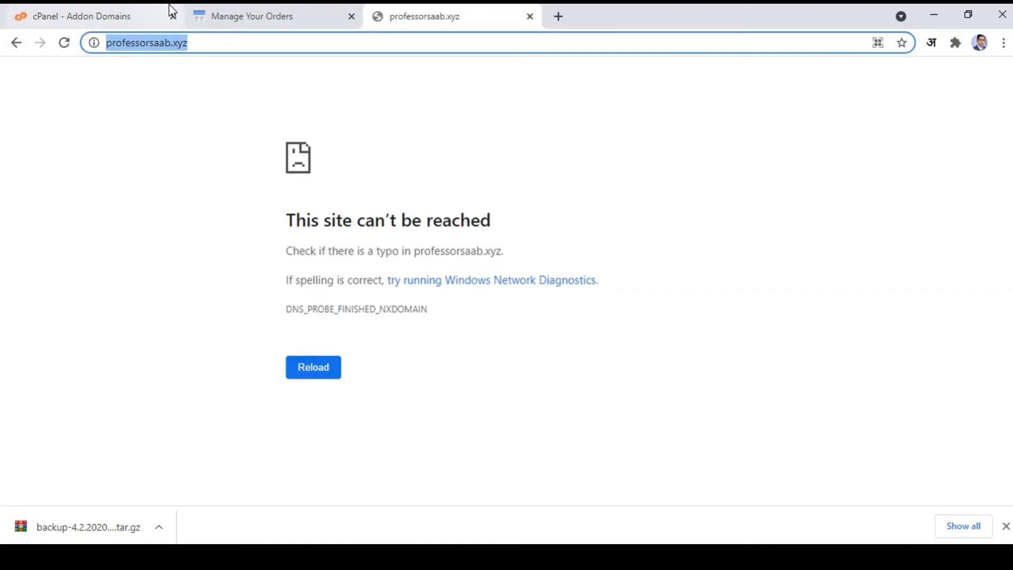
left_click(212, 10)
left_click(127, 13)
left_click(116, 287)
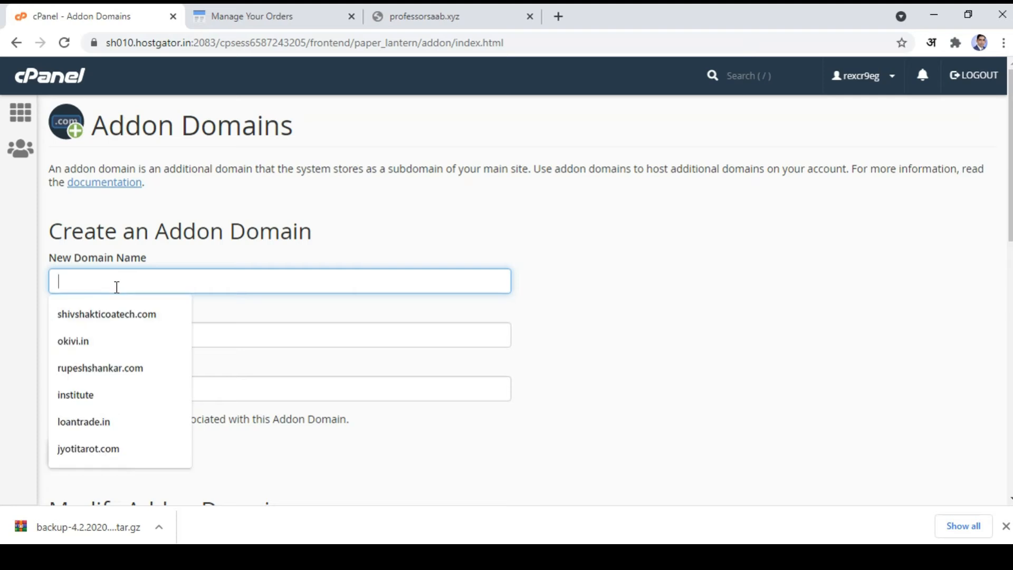
key("ctrl+v")
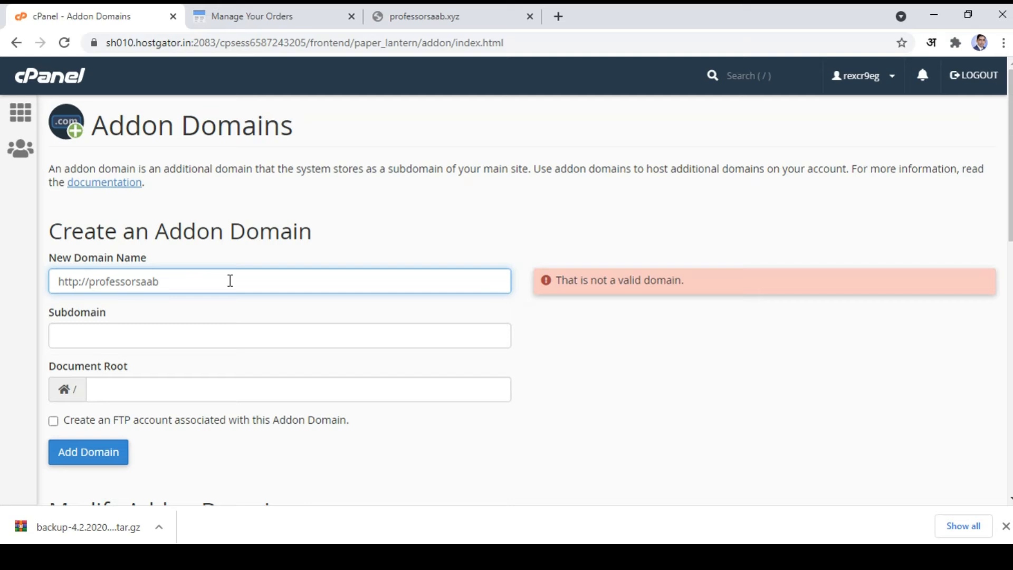
left_click_drag(230, 281, 9, 281)
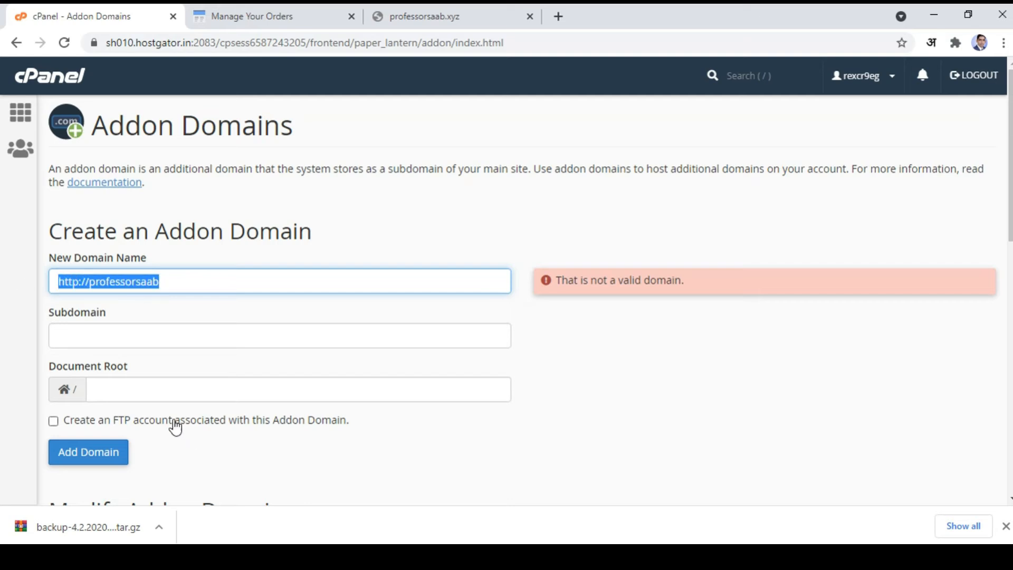
left_click_drag(90, 281, 11, 281)
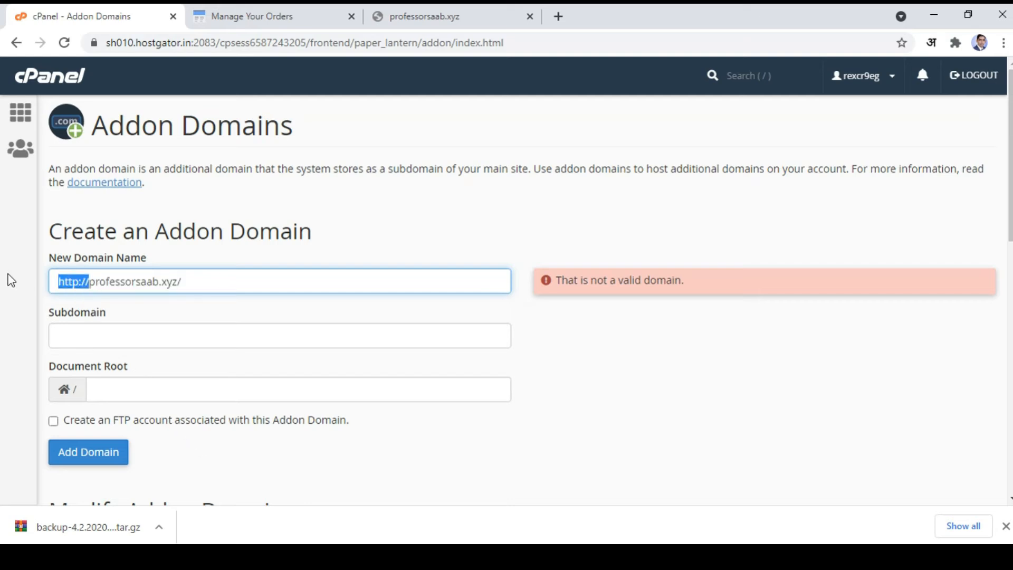
key("BackSpace")
left_click(183, 280)
key("BackSpace")
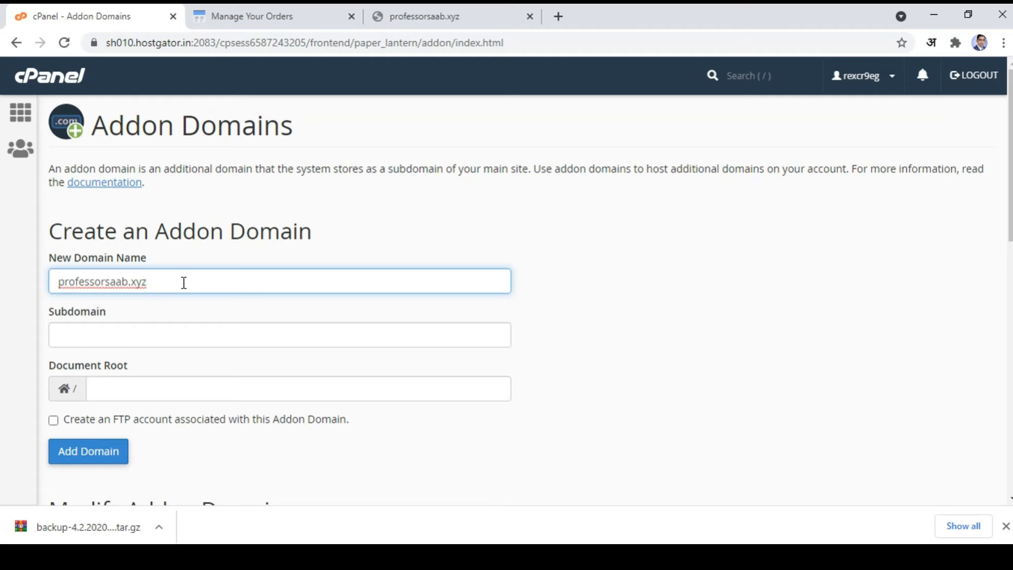
Step: Auto-fill subdomain professorsaab and document root professorsaab.xyz, leaving FTP account creation off
left_click(279, 449)
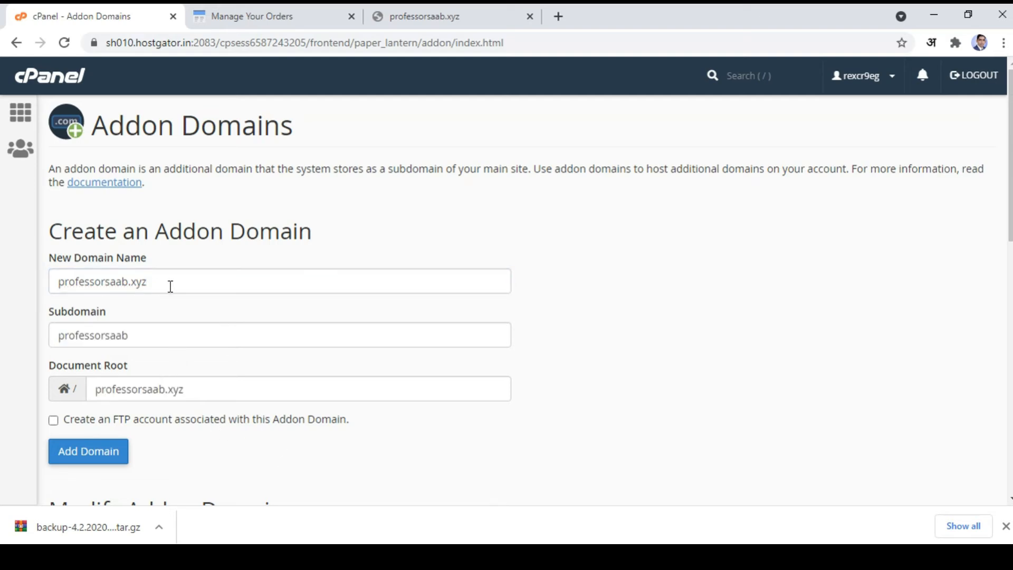
scroll(280, 453, "down", 2)
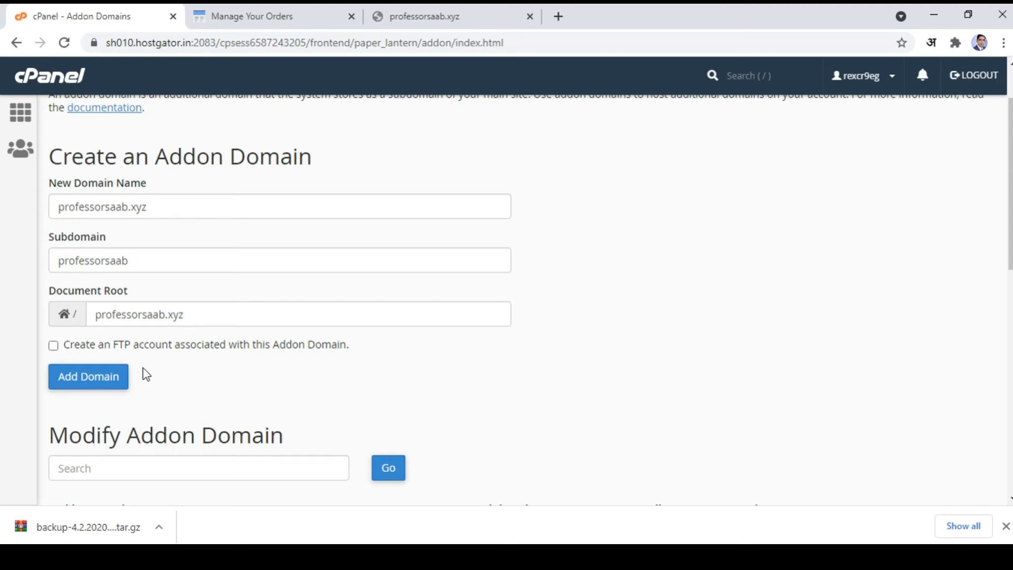
left_click(53, 345)
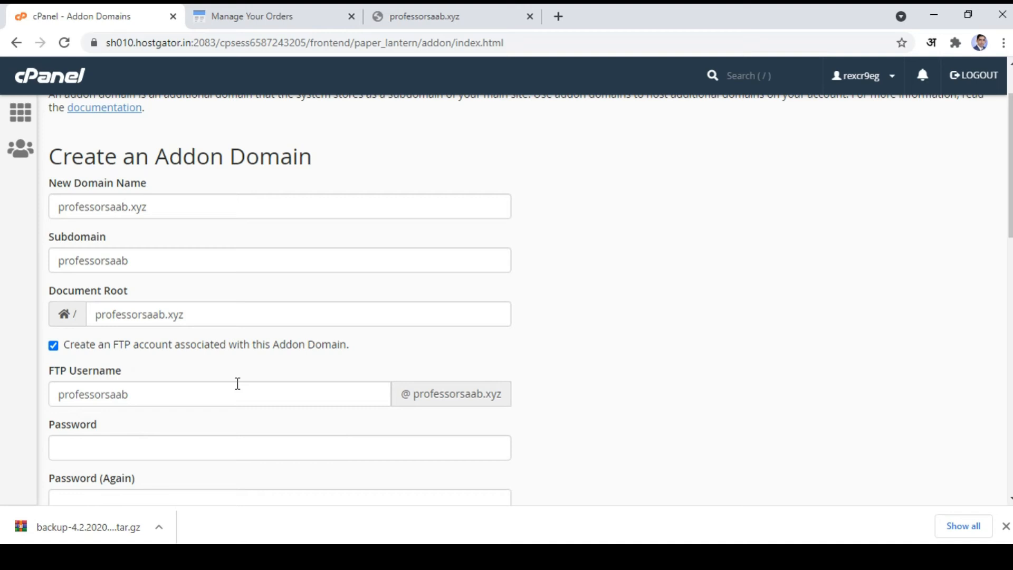
scroll(213, 429, "down", 3)
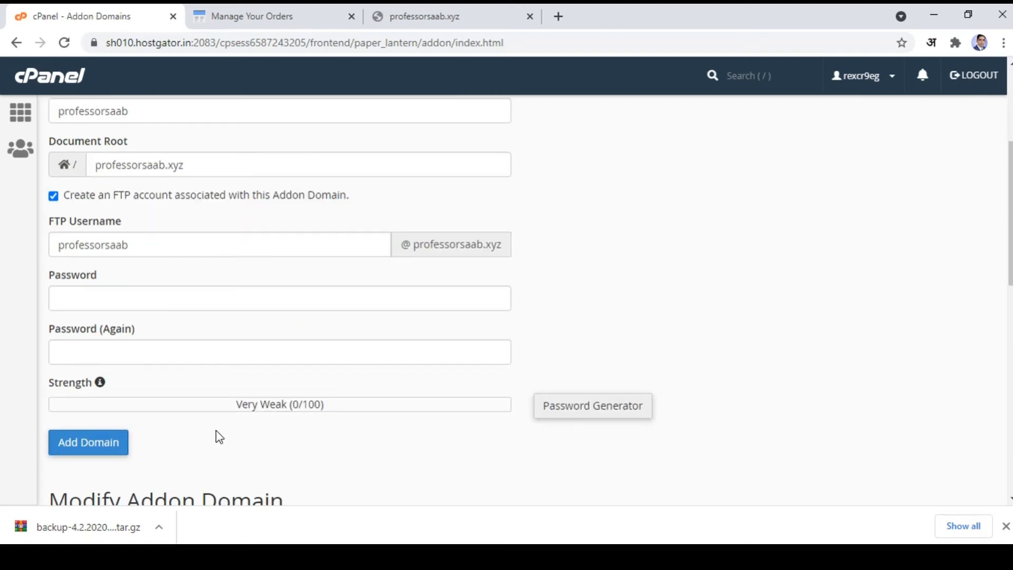
scroll(217, 429, "up", 2)
left_click(54, 272)
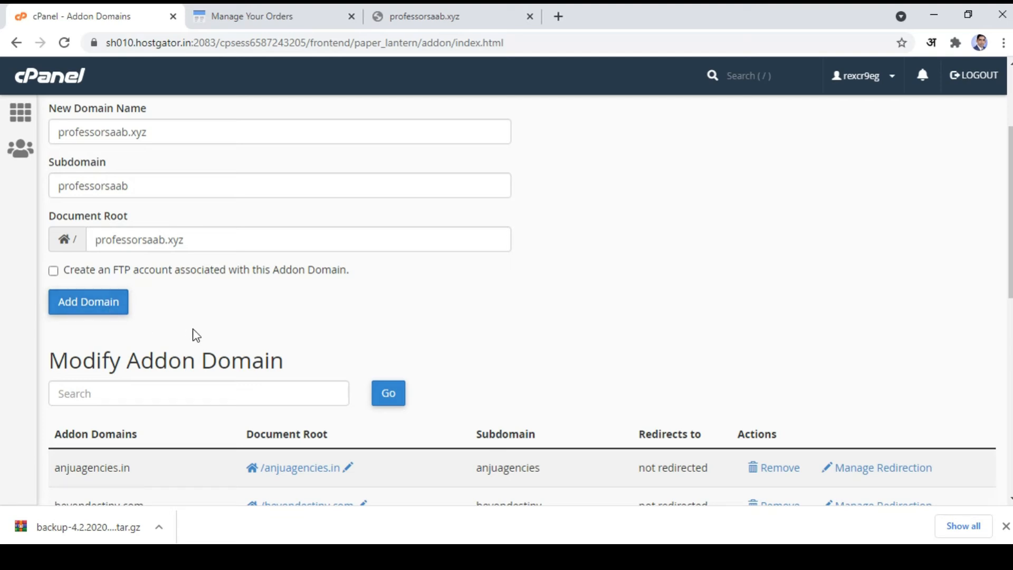
left_click(97, 306)
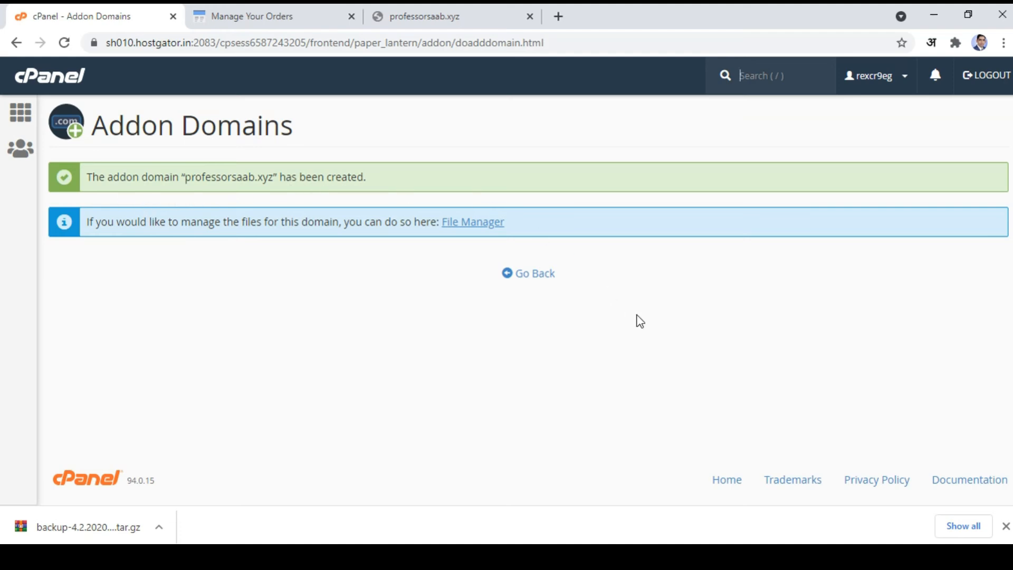
left_click(543, 281)
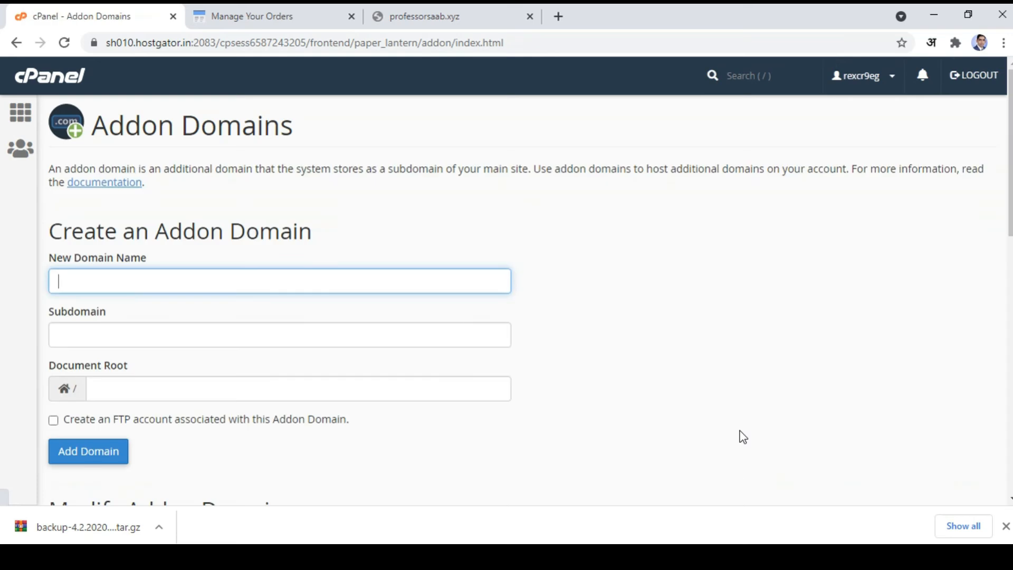
left_click(20, 112)
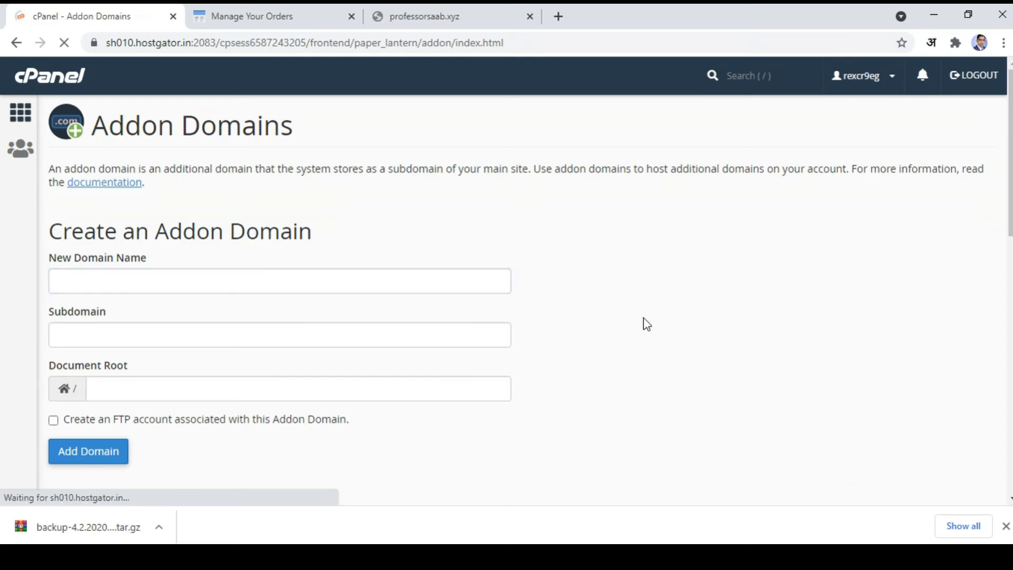
scroll(615, 433, "down", 5)
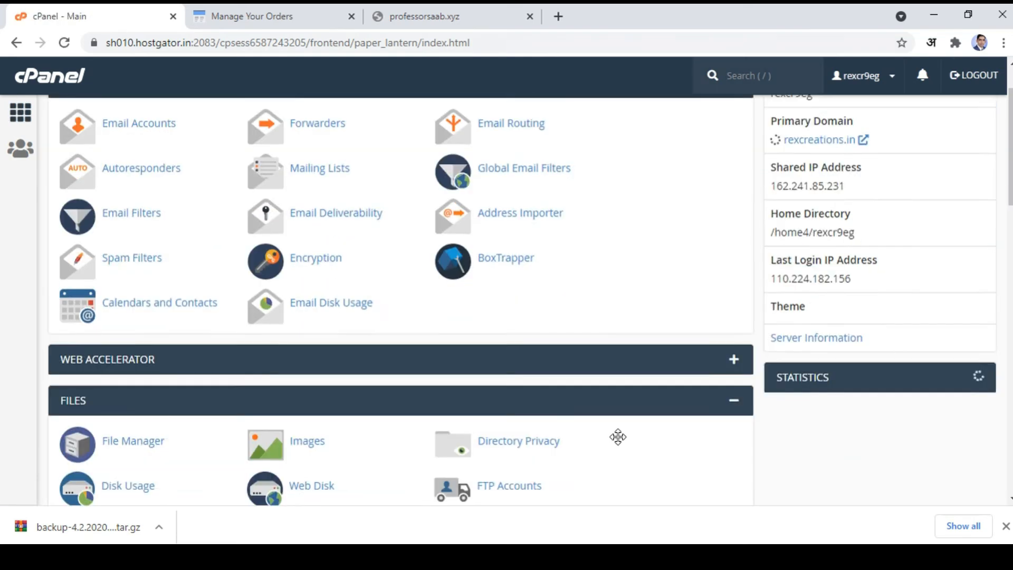
scroll(620, 444, "down", 8)
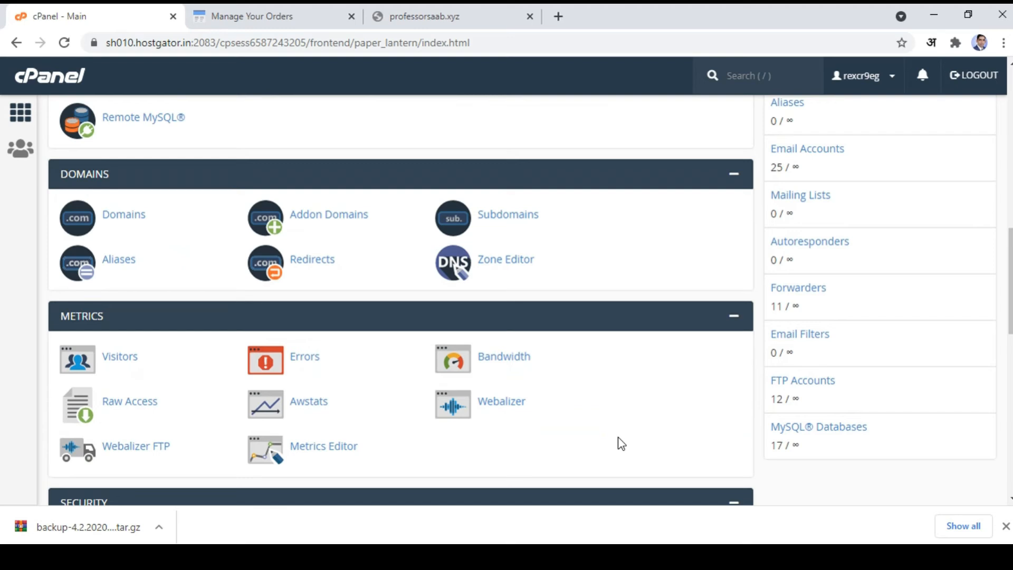
scroll(193, 406, "down", 6)
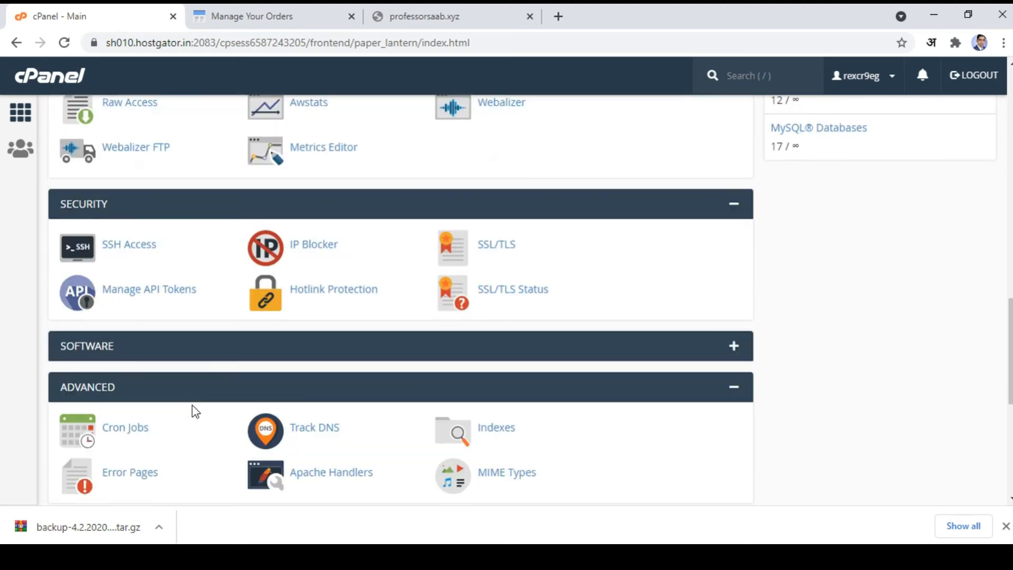
scroll(193, 405, "down", 3)
scroll(222, 415, "down", 4)
scroll(233, 423, "up", 20)
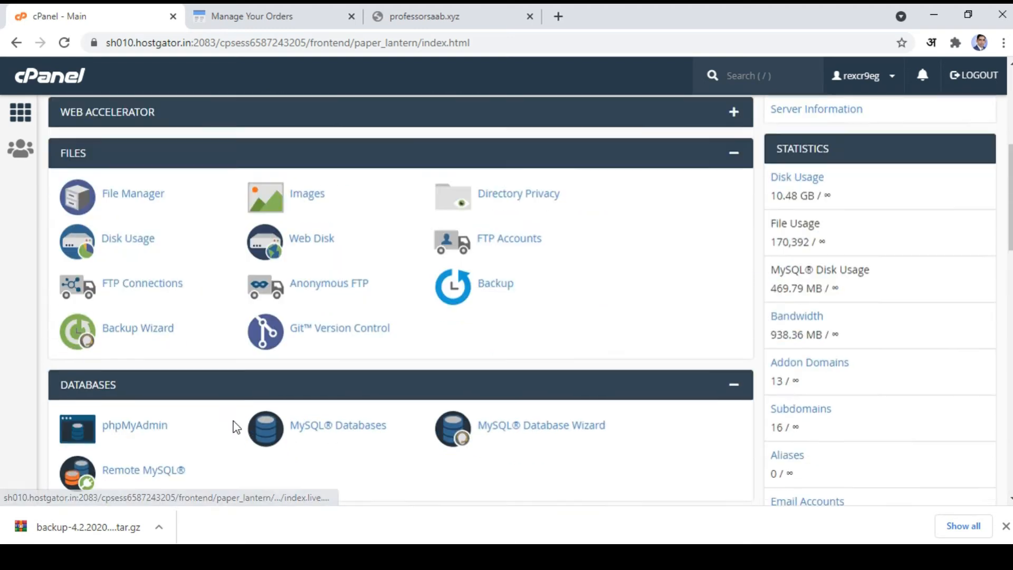
Step: Begin a new email account in Email Accounts with professorsaab.xyz chosen as its domain
left_click(125, 197)
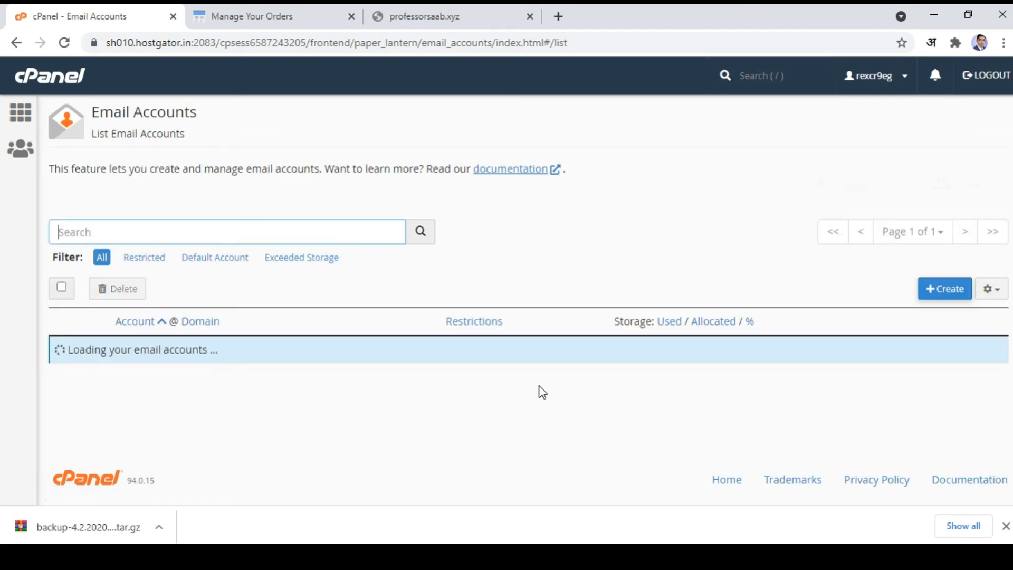
left_click(929, 297)
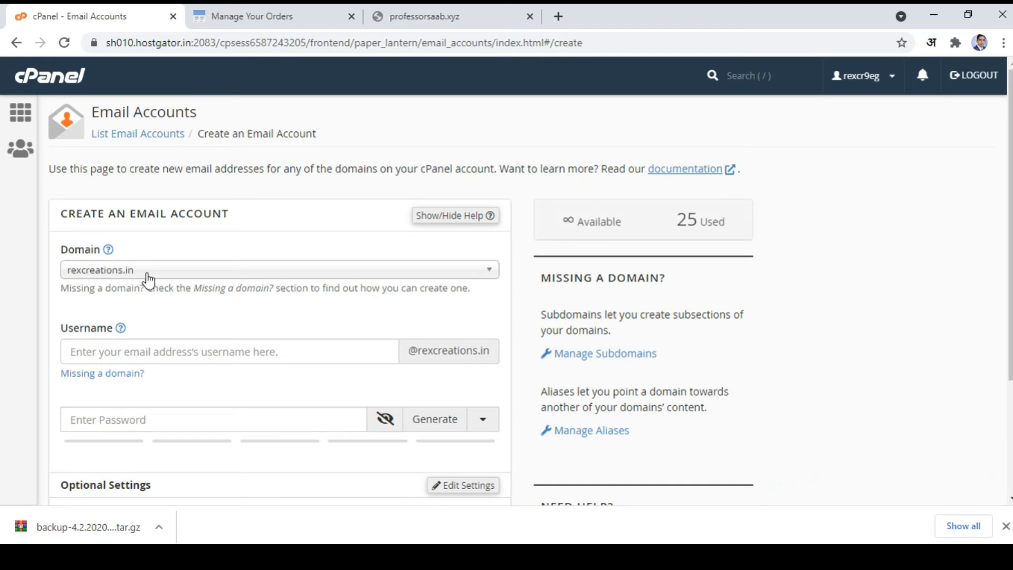
left_click(148, 272)
scroll(174, 477, "down", 7)
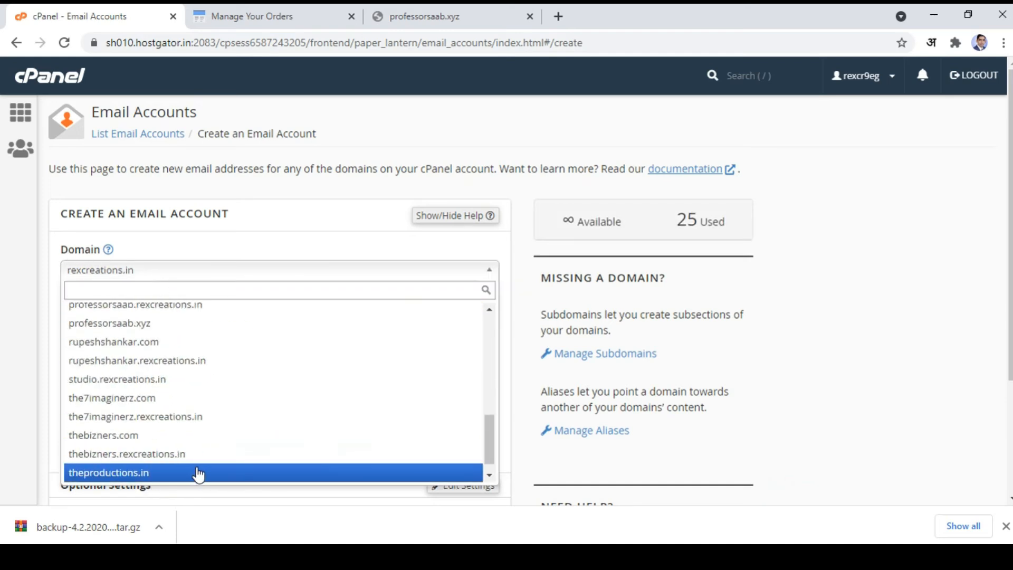
scroll(200, 435, "up", 3)
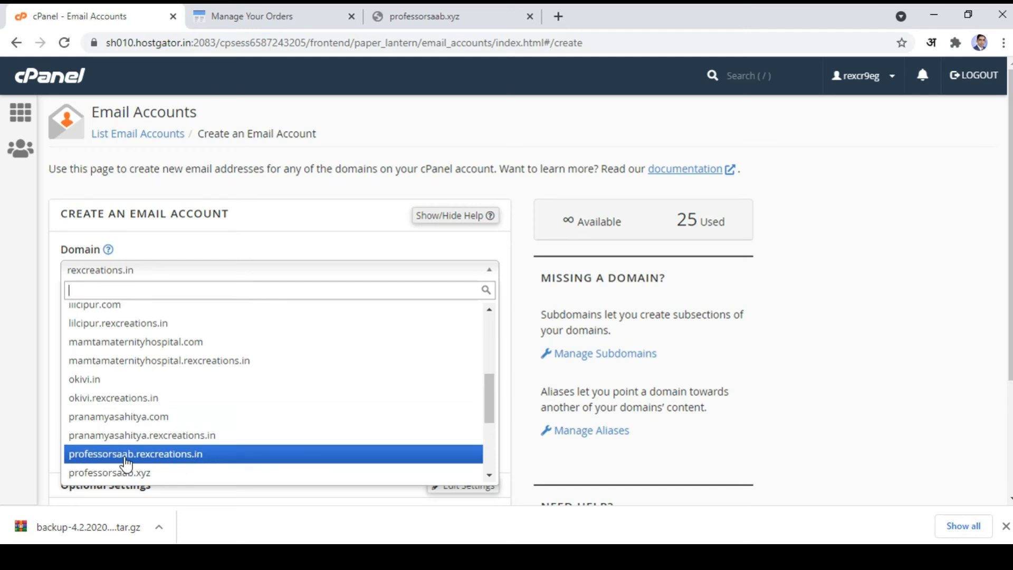
left_click(129, 474)
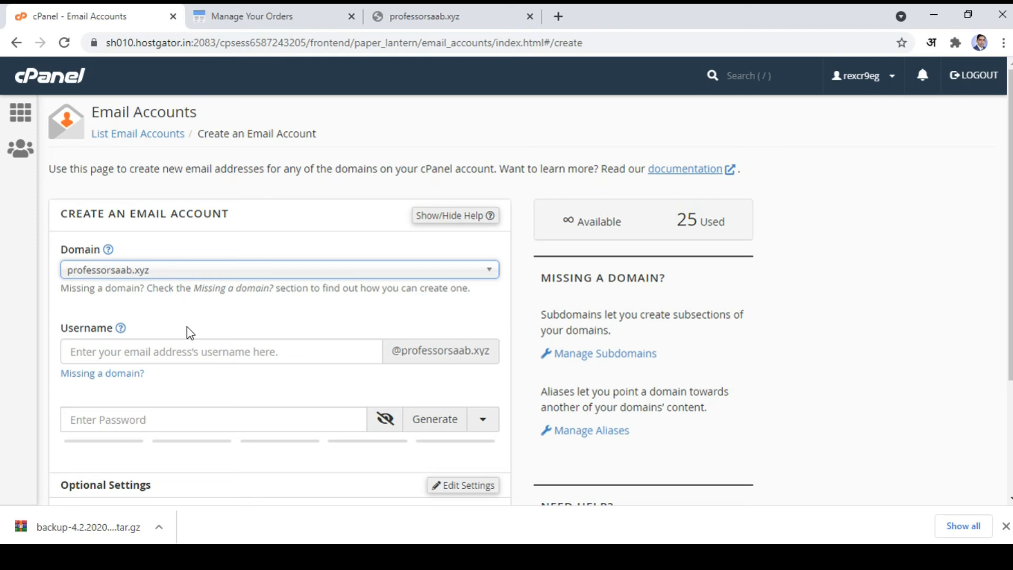
left_click(259, 13)
Step: Reload professorsaab.xyz, which still doesn't resolve, and return to BigRock's domain management page
left_click(431, 13)
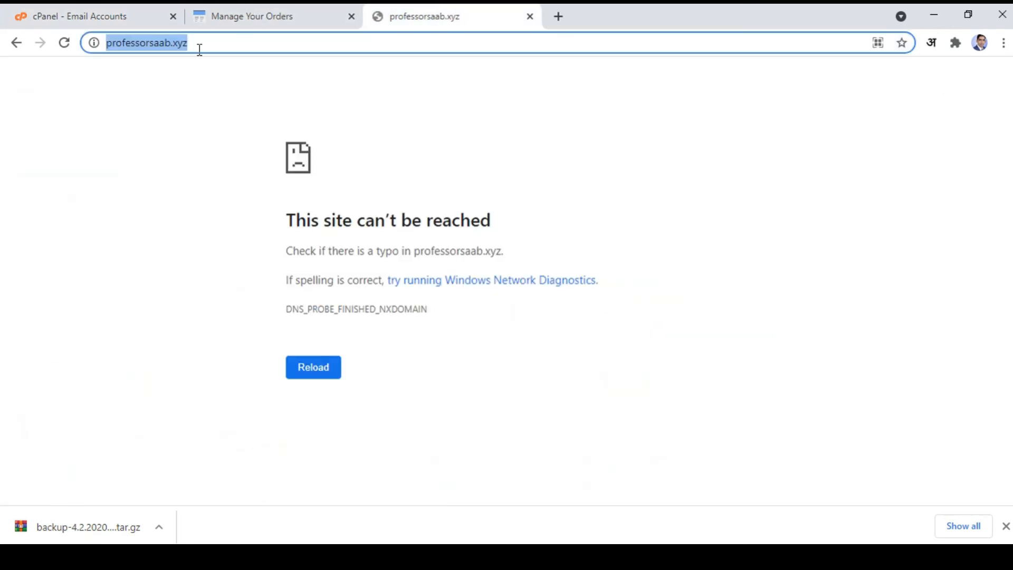
left_click(64, 42)
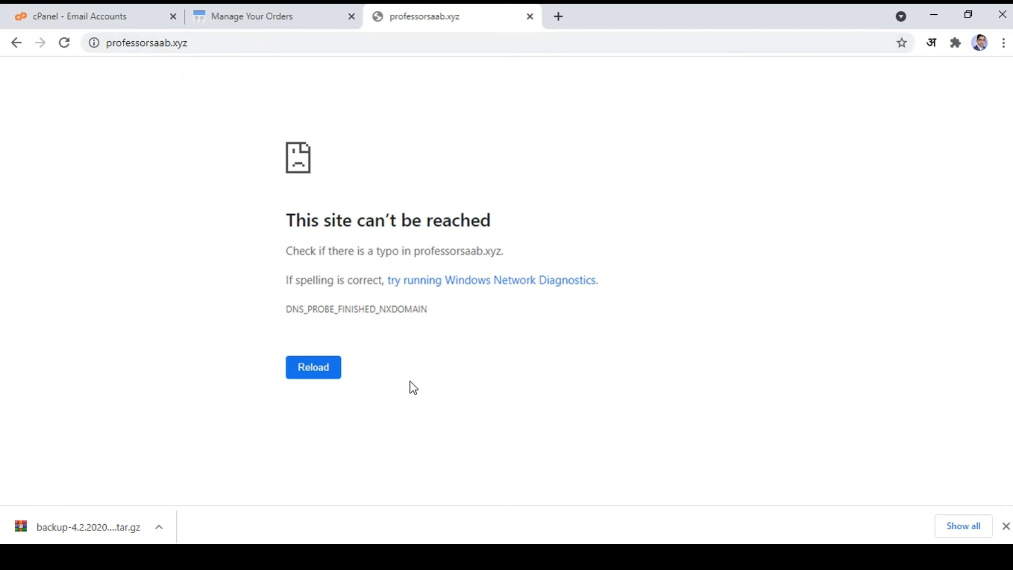
left_click(290, 20)
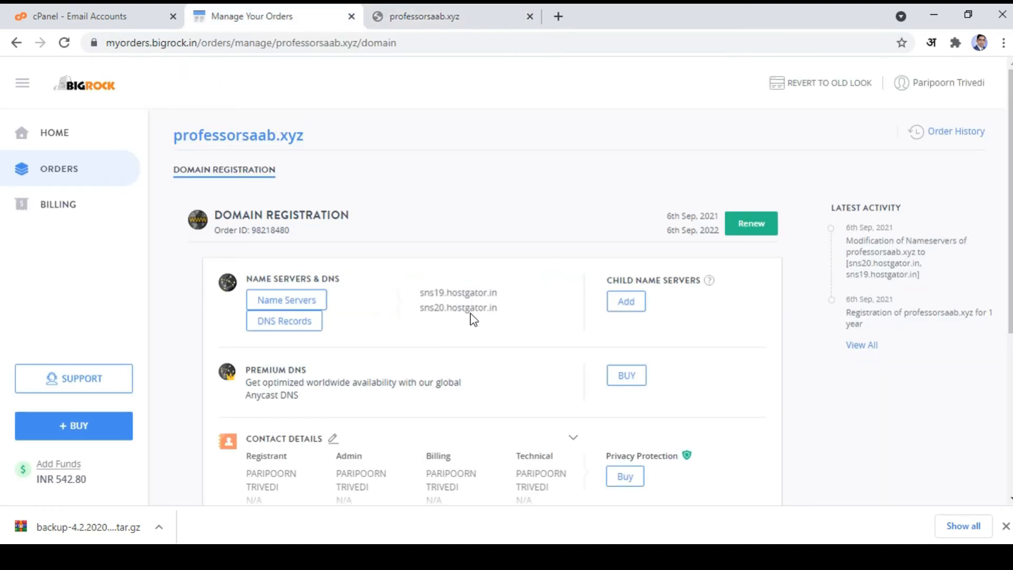
Step: Check the site again and highlight BigRock's nameservers sns19.hostgator.in and sns20.hostgator.in for comparison
left_click(437, 14)
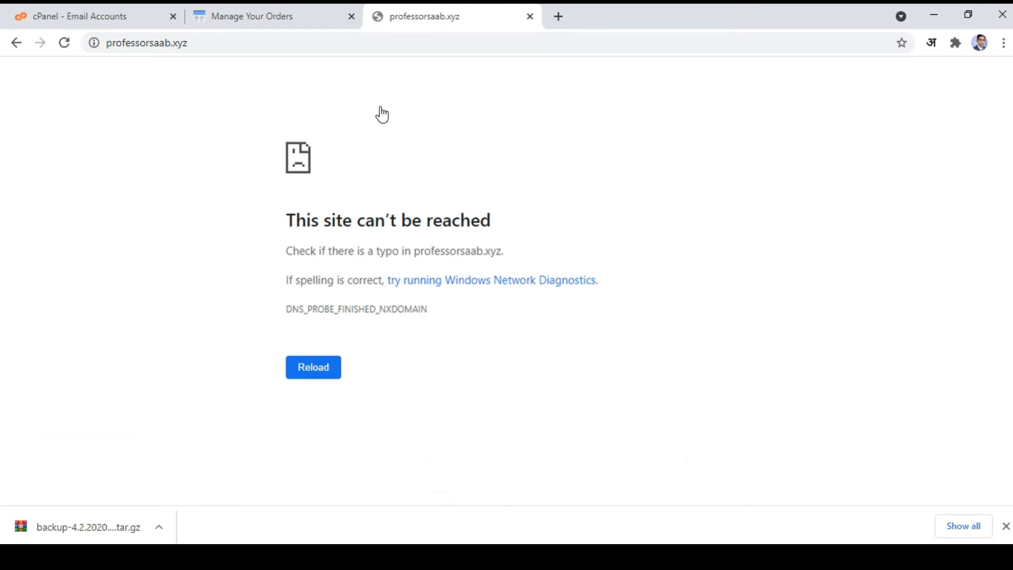
key("ctrl+shift+Tab")
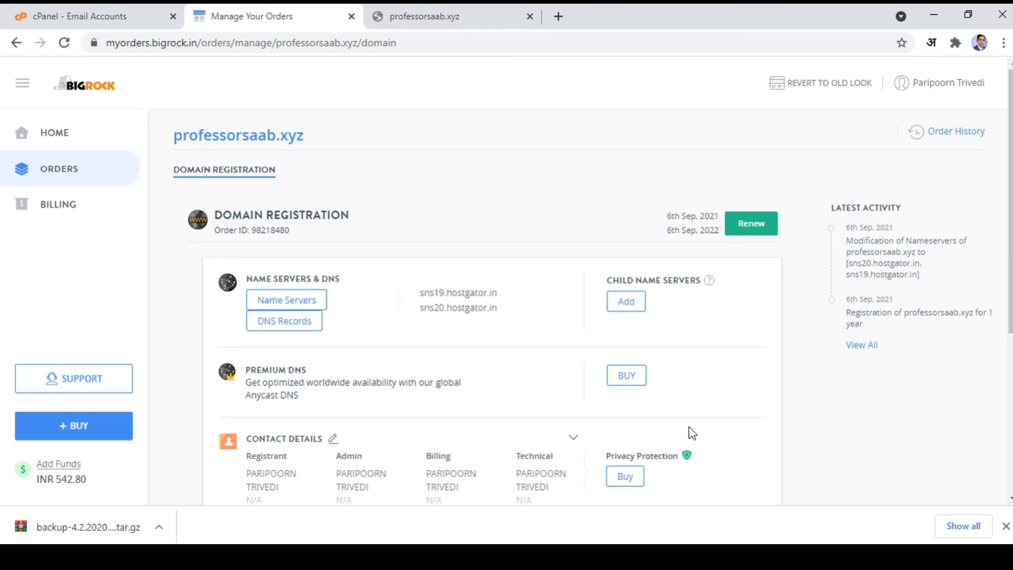
left_click(127, 18)
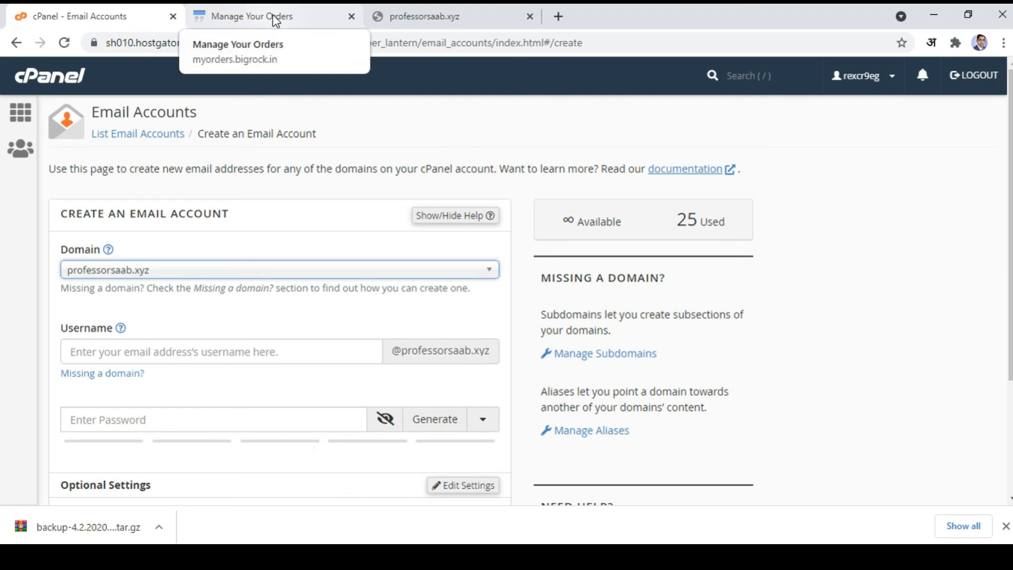
left_click(275, 22)
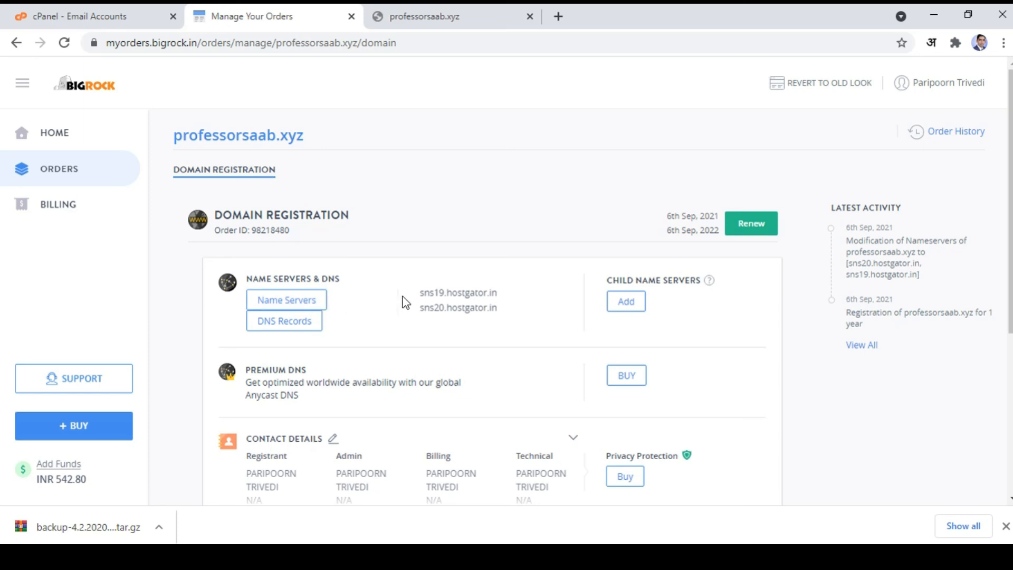
left_click_drag(422, 293, 501, 315)
left_click(511, 316)
left_click_drag(421, 293, 498, 288)
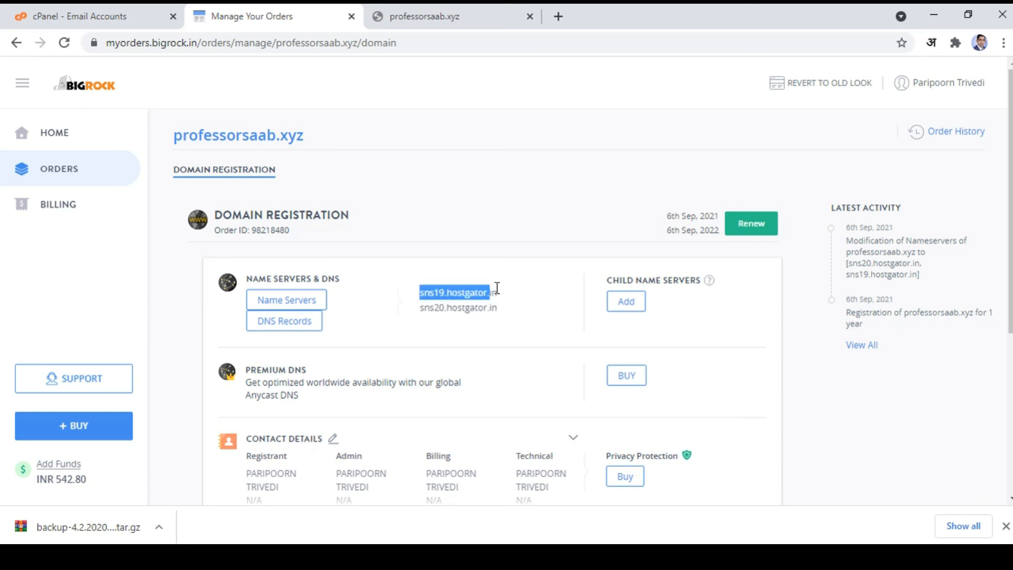
left_click_drag(421, 308, 500, 308)
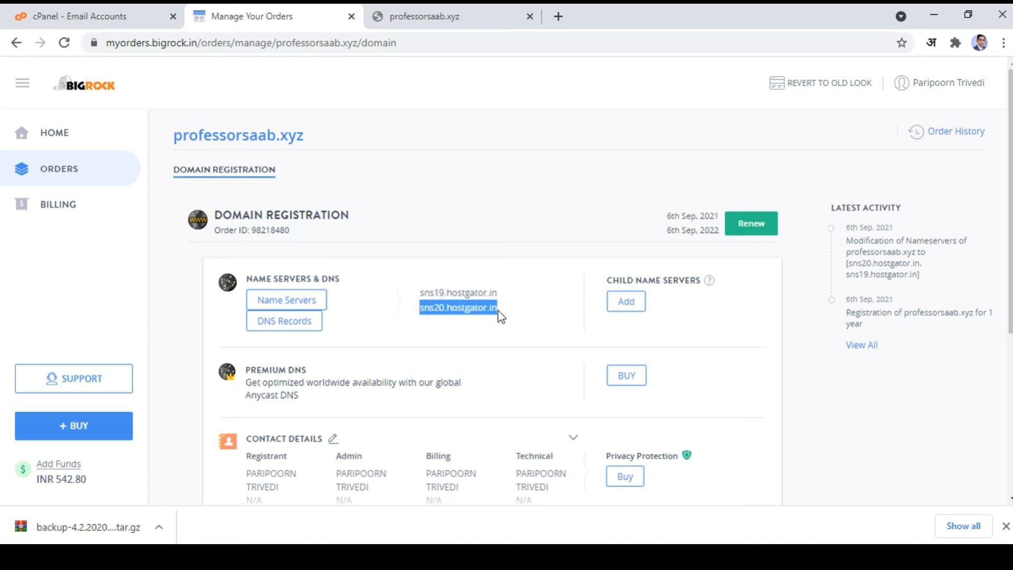
Step: Recheck sns19/sns20.hostgator.in against cPanel's email setup, then go back to cPanel's home page
left_click(84, 14)
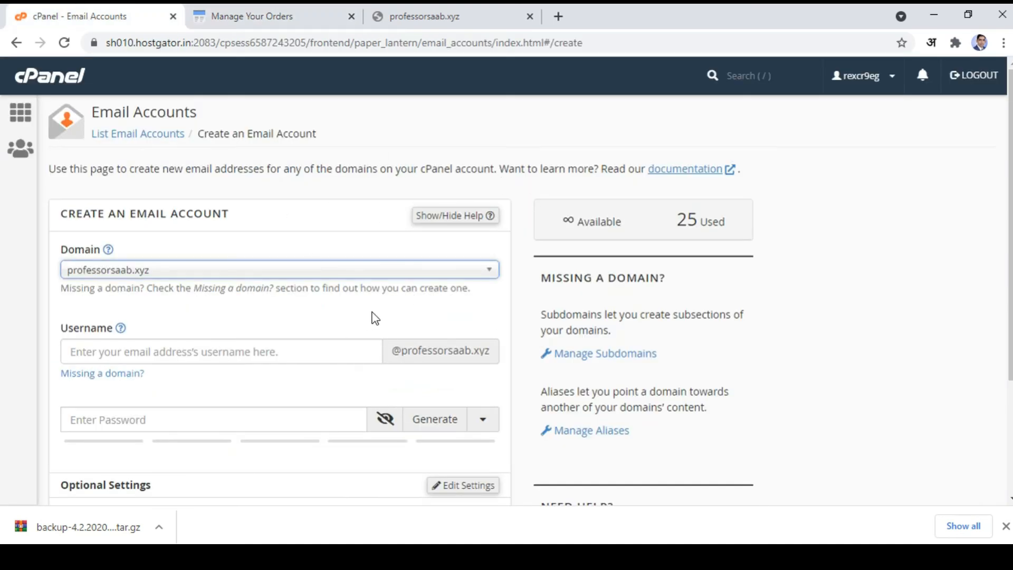
key("ctrl+Tab")
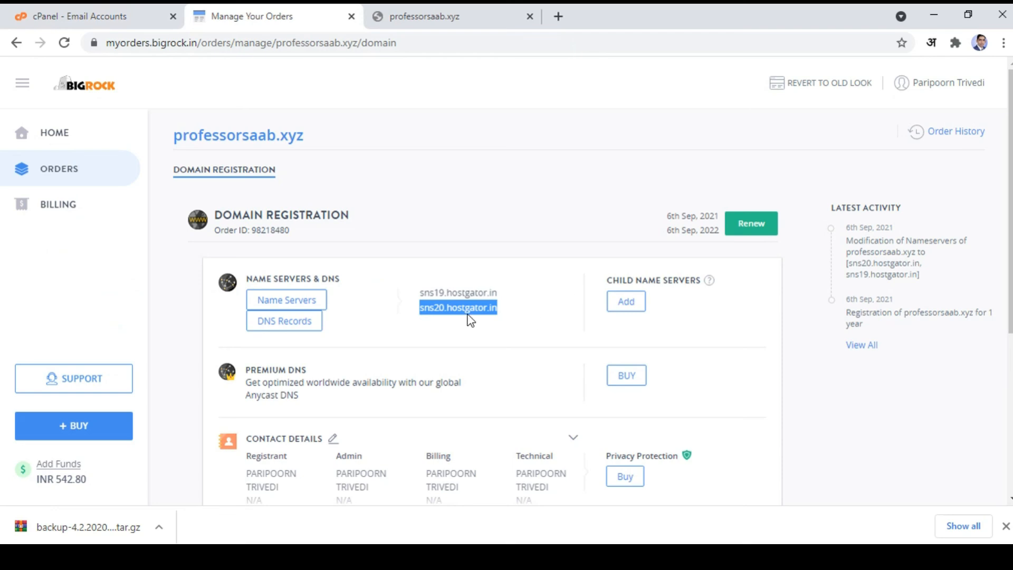
left_click_drag(421, 292, 498, 292)
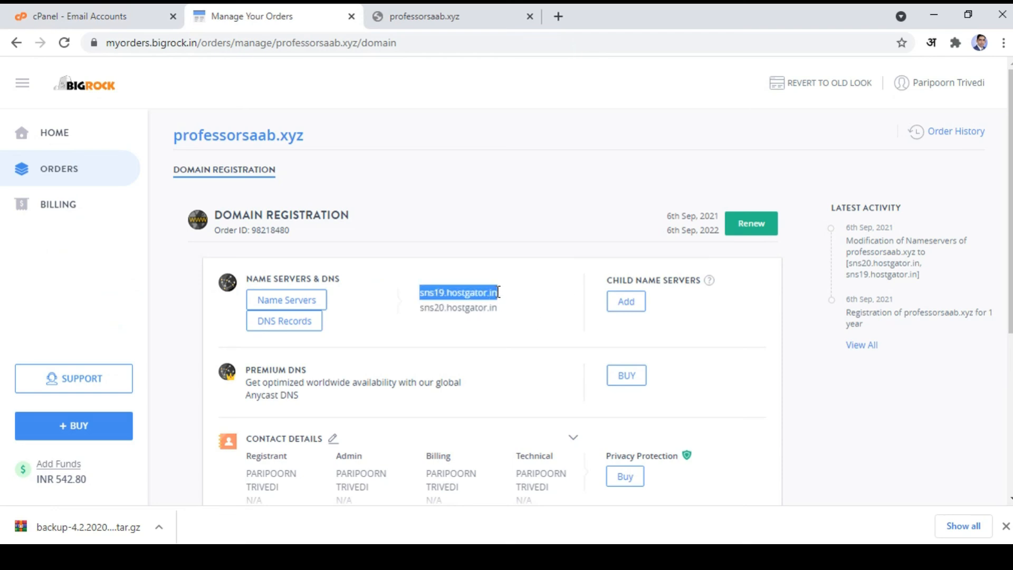
left_click_drag(421, 308, 505, 310)
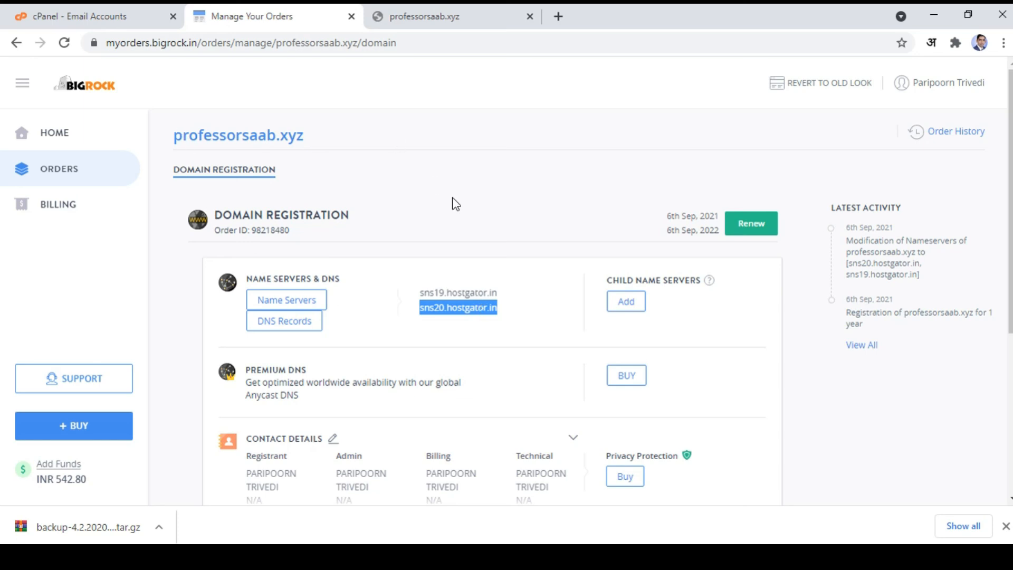
left_click(446, 314)
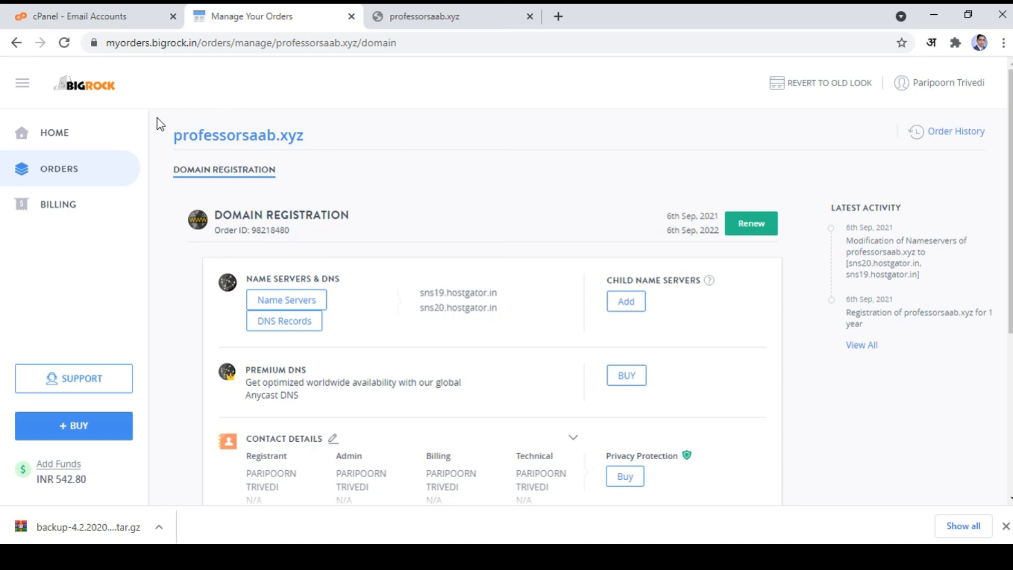
left_click(79, 16)
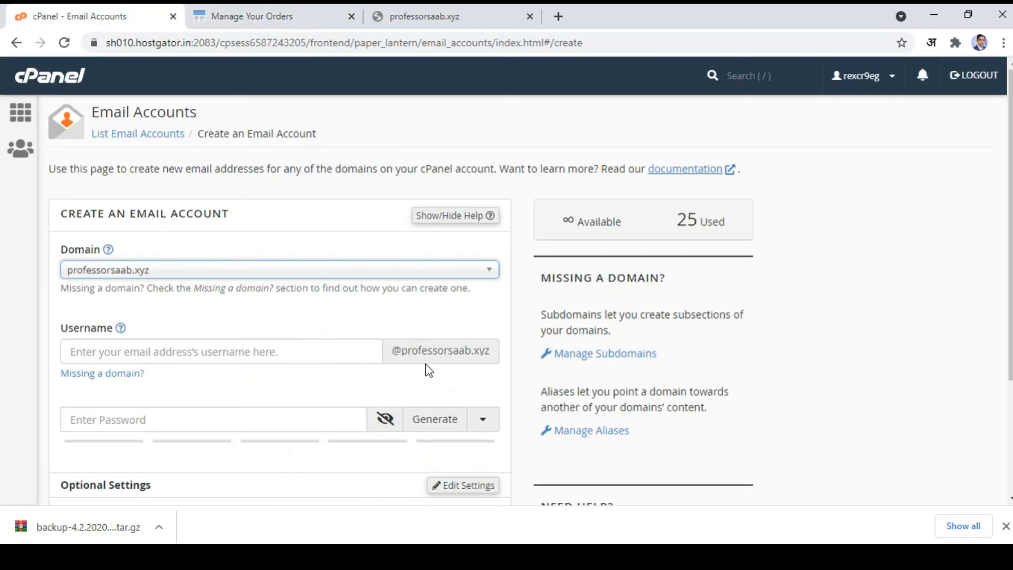
left_click(19, 112)
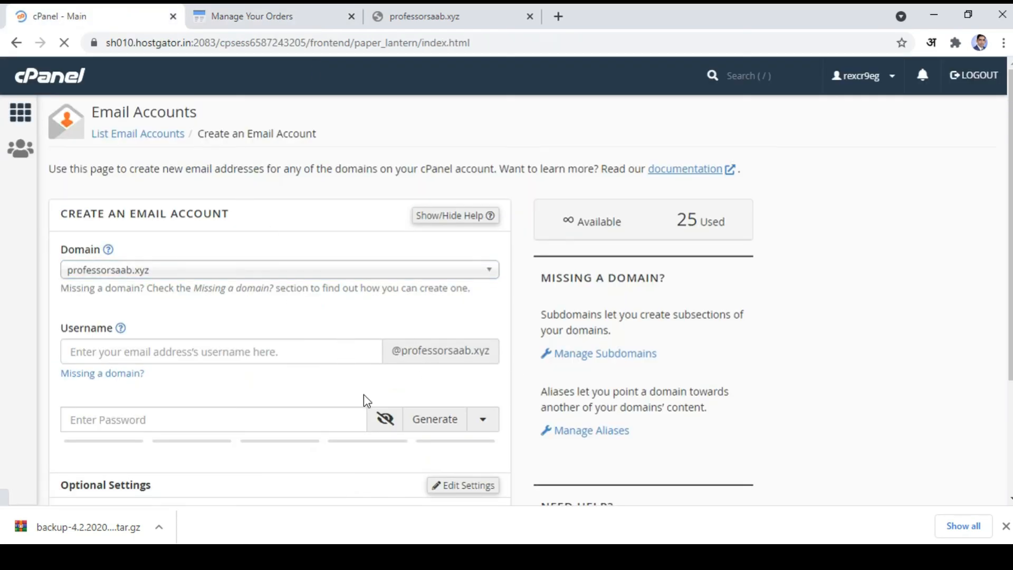
Step: Look over cPanel's home page Domains section and return to BigRock's professorsaab.xyz domain page
scroll(363, 402, "down", 7)
scroll(363, 404, "down", 7)
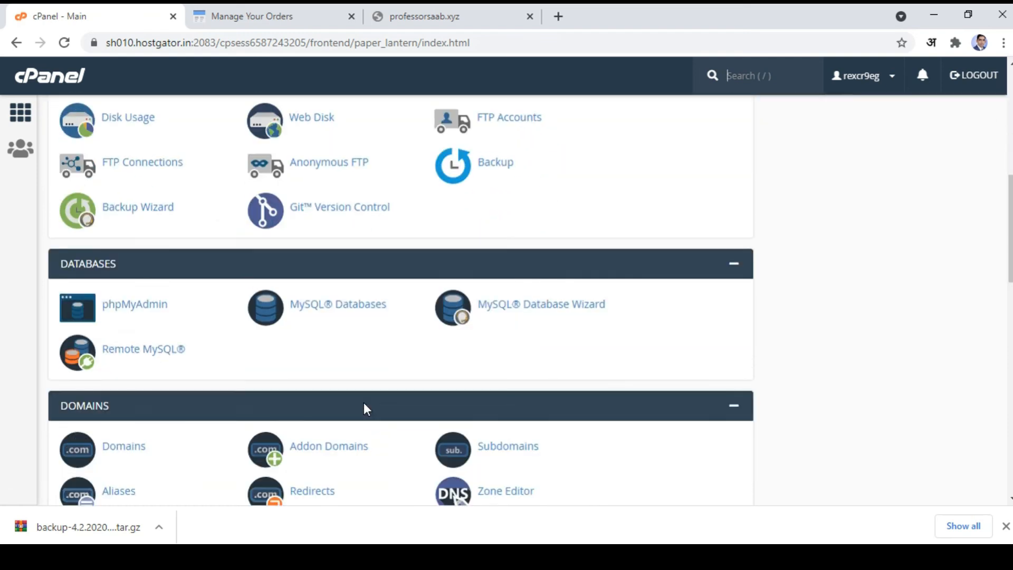
scroll(337, 394, "up", 3)
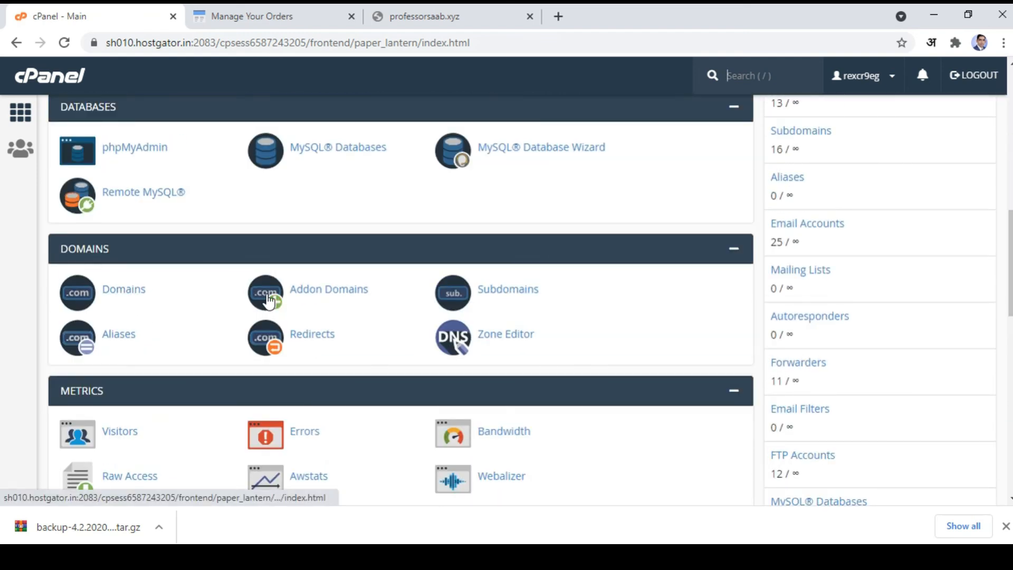
left_click(264, 16)
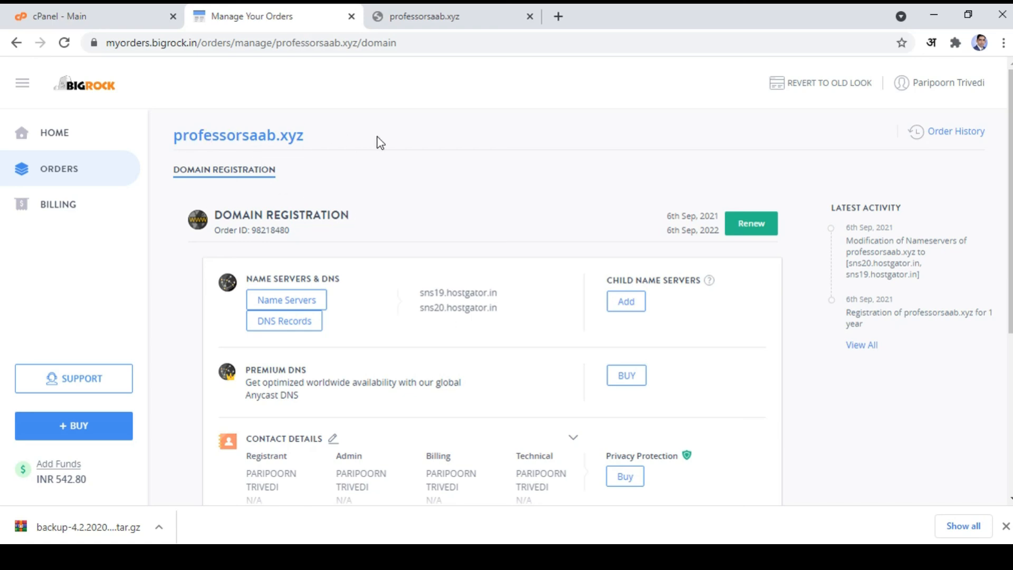
left_click(425, 16)
left_click(246, 43)
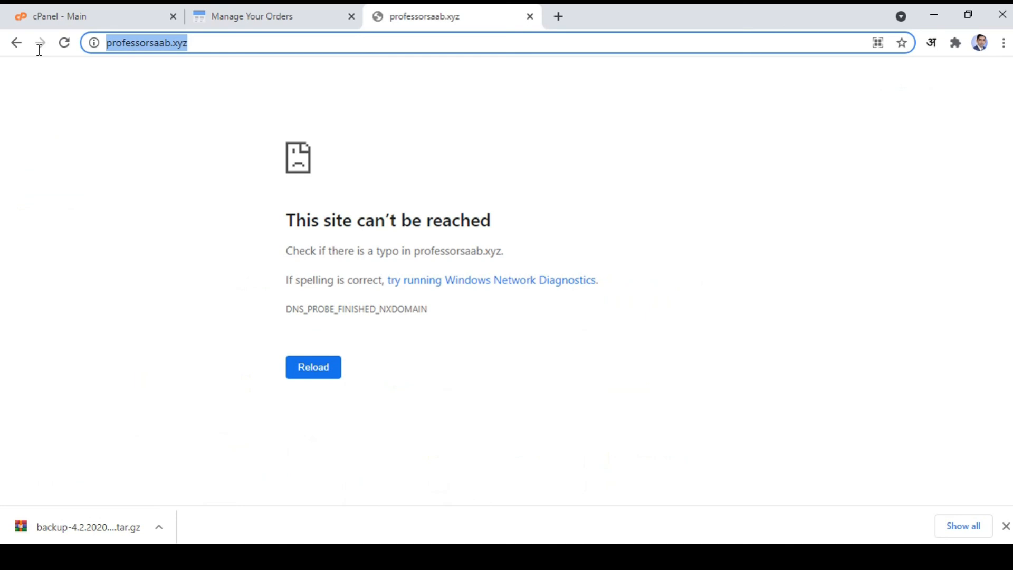
key("Return")
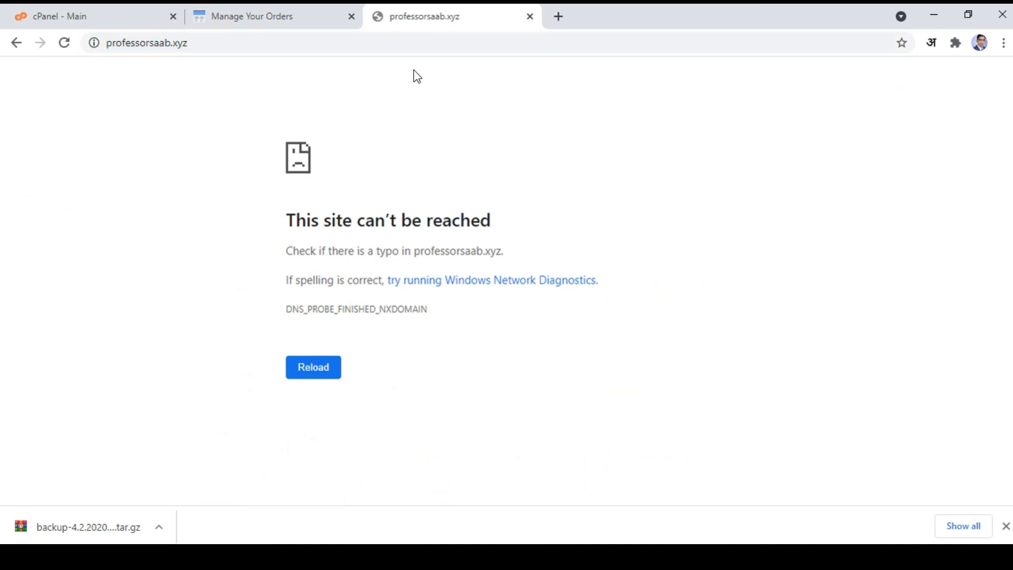
left_click(244, 15)
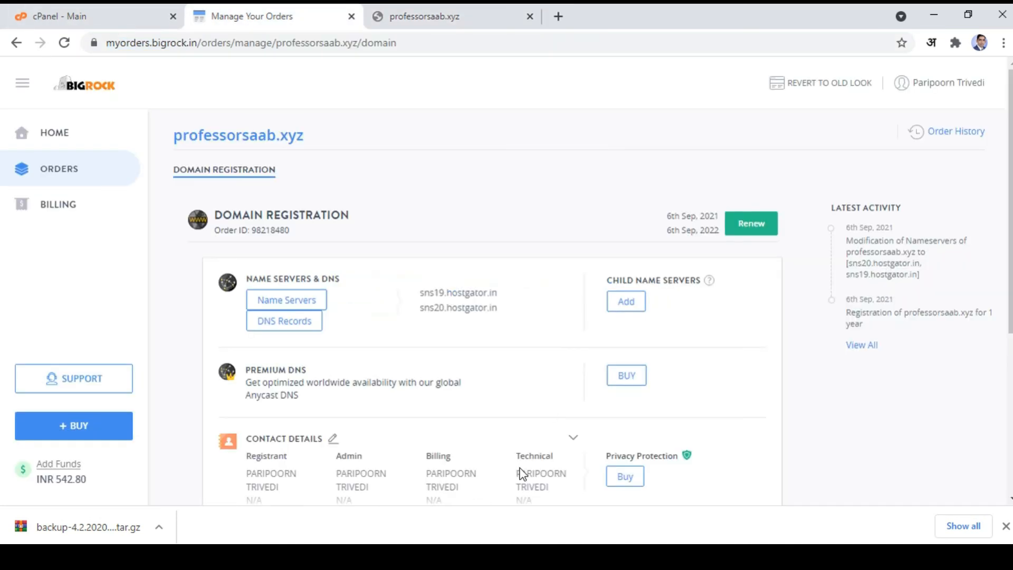